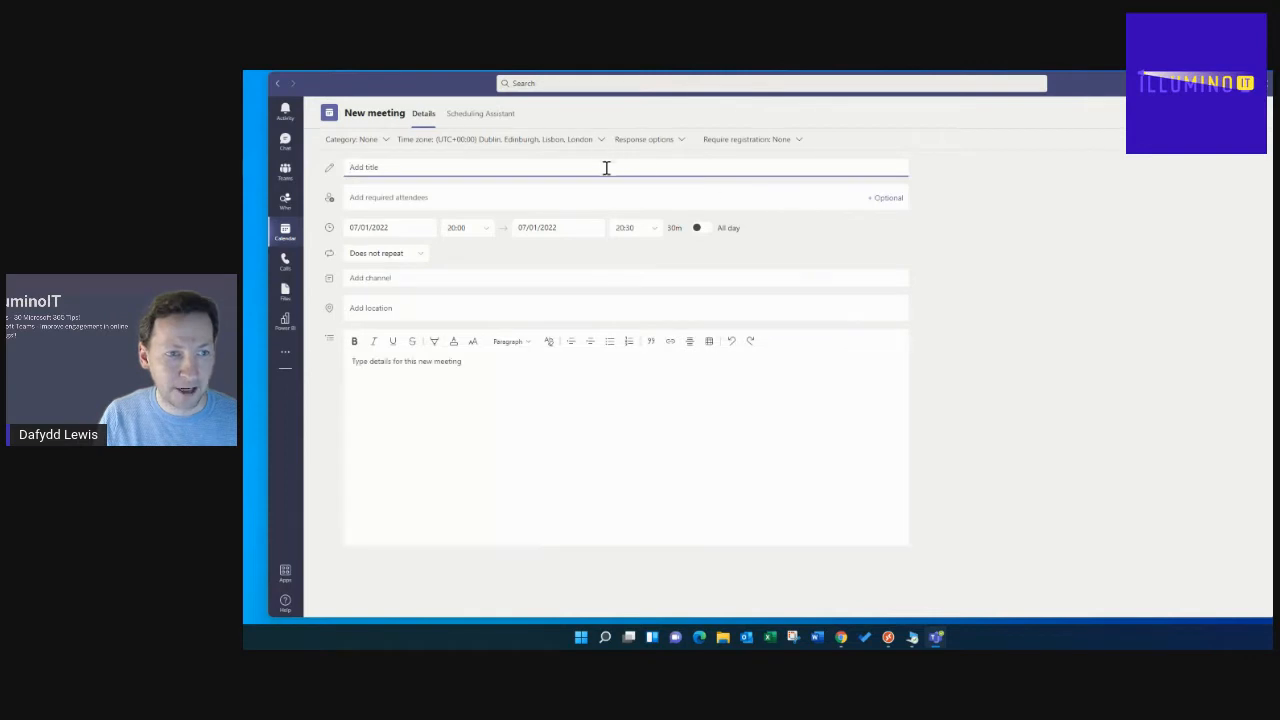
Schedule a meeting titled "Test Meeting" with Training 1 as the required attendee
text(Test Meeting)
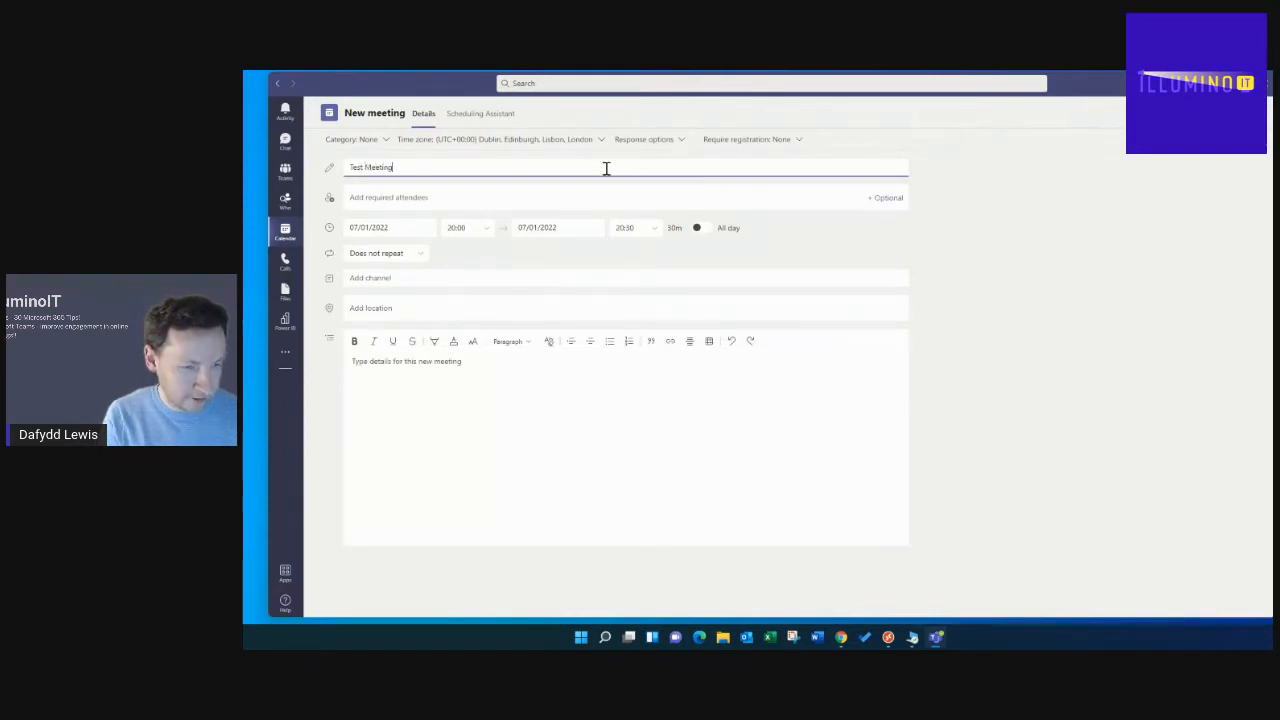
click(521, 190)
text(Tr)
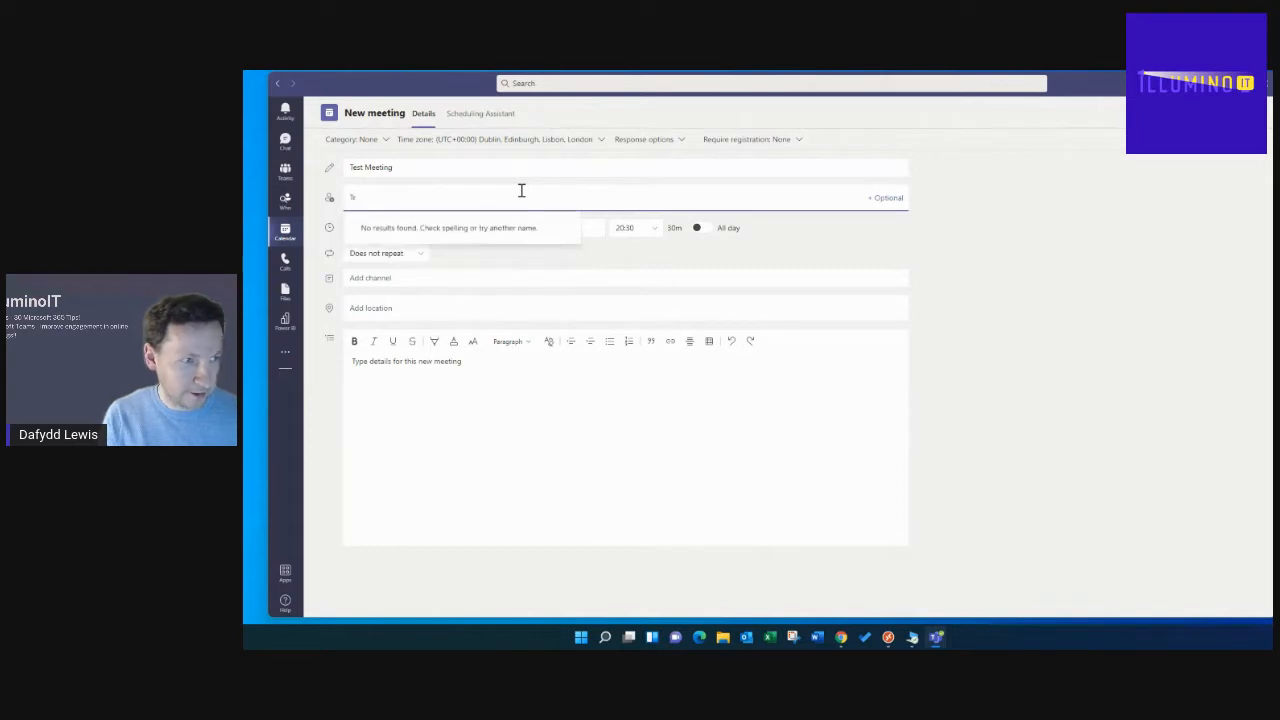
click(452, 236)
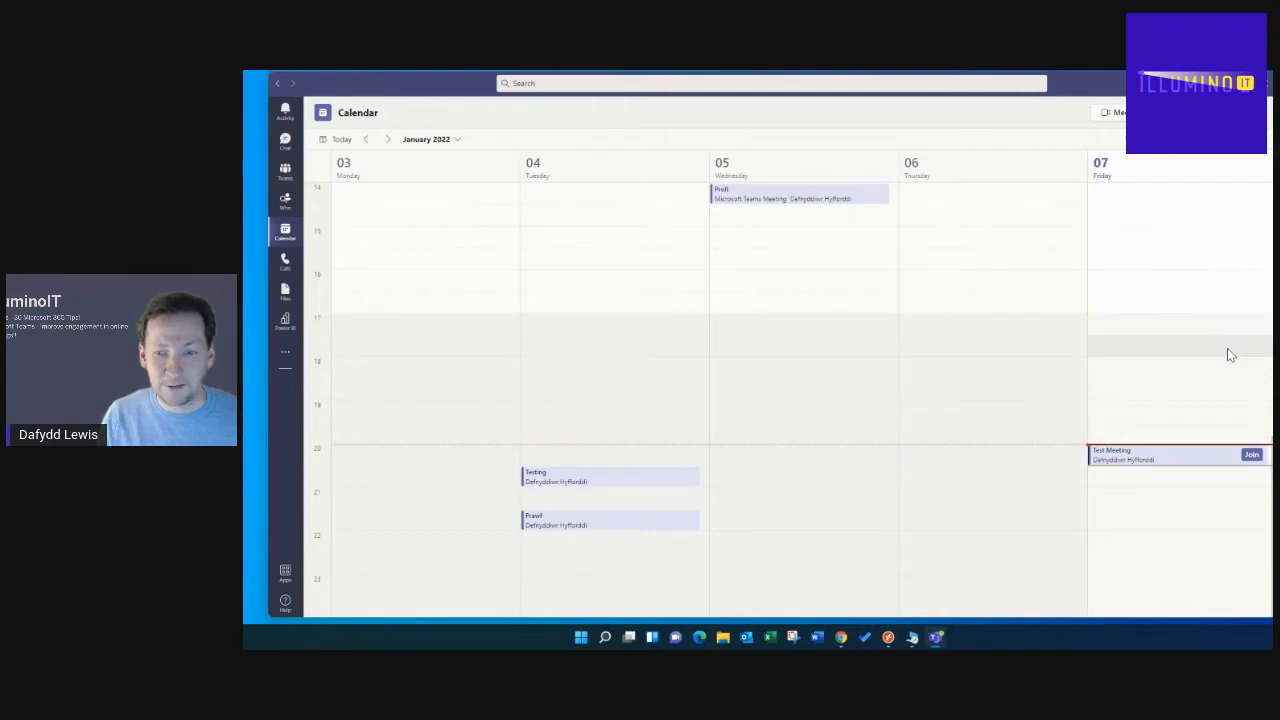
Open the full details of Test Meeting from the calendar and add the Forms app to it as a tab
click(1184, 463)
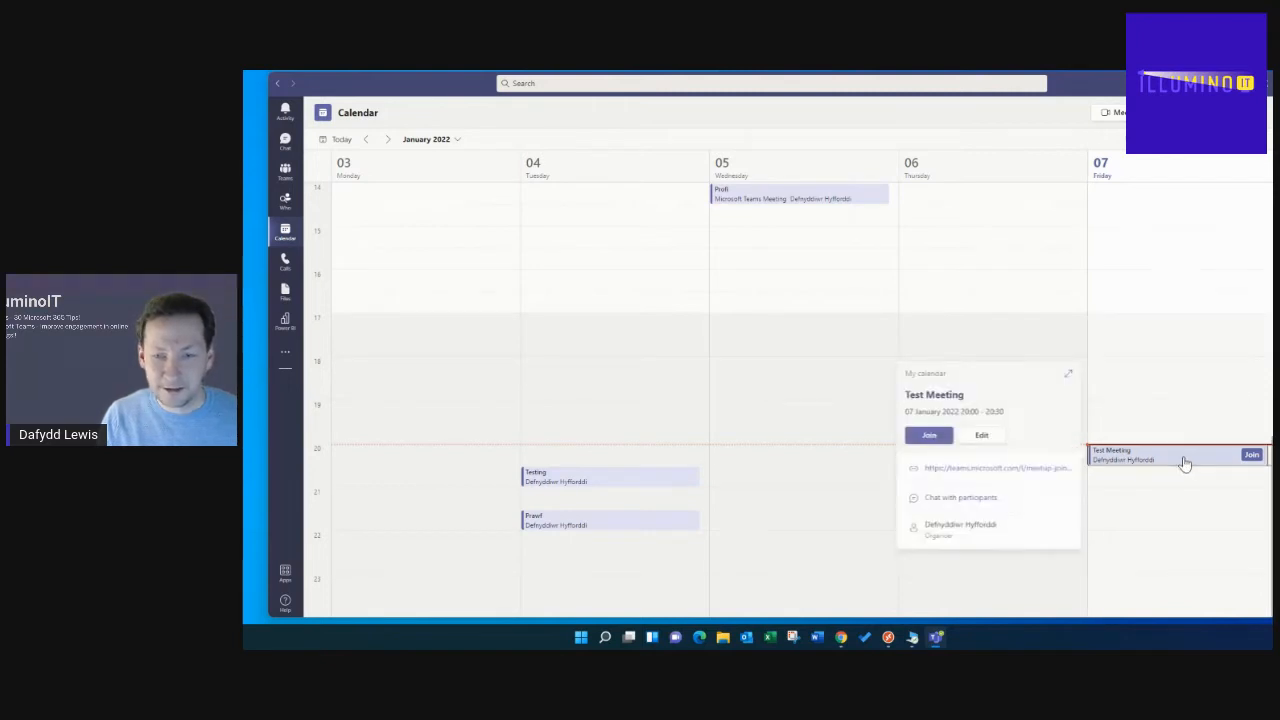
click(1124, 457)
double_click(1124, 457)
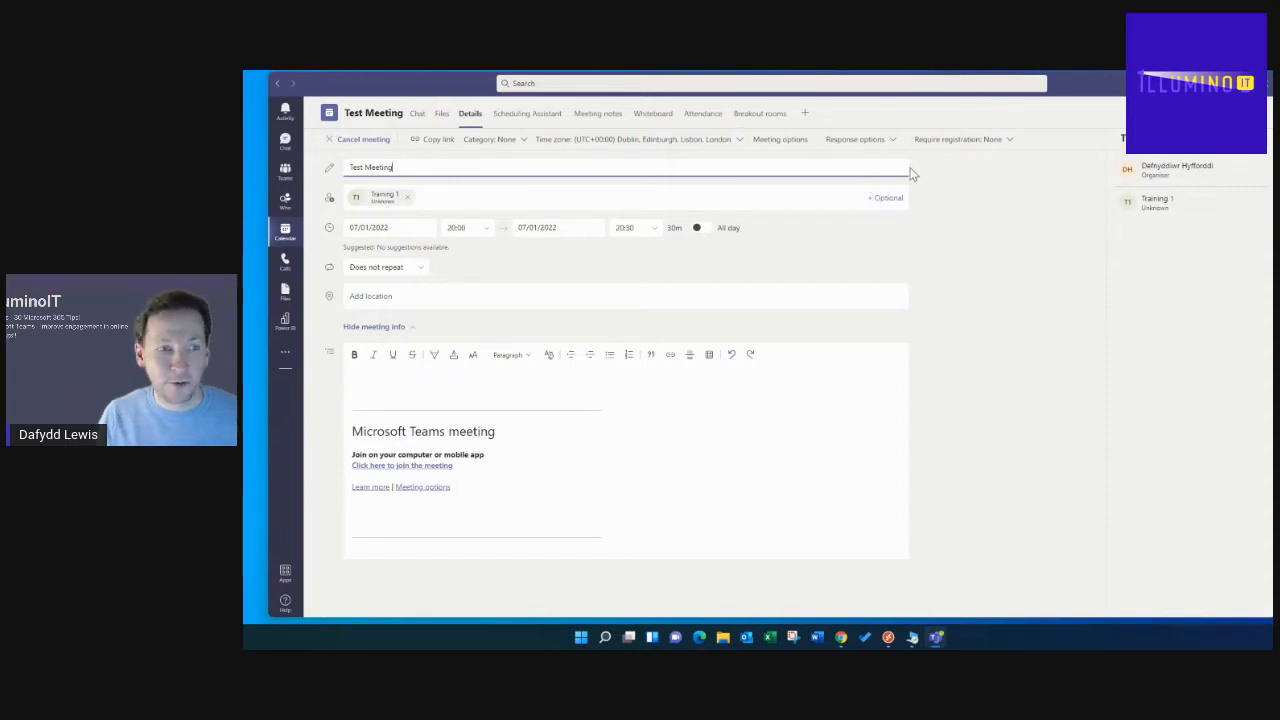
click(806, 116)
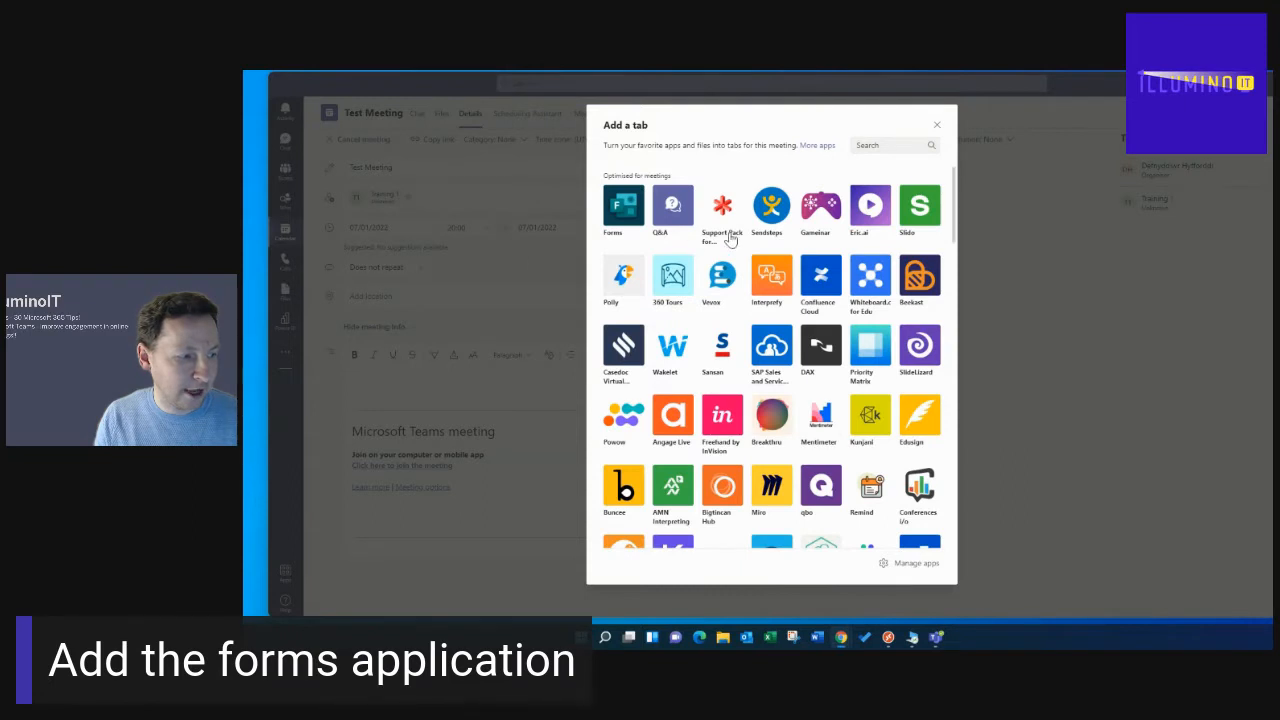
click(623, 207)
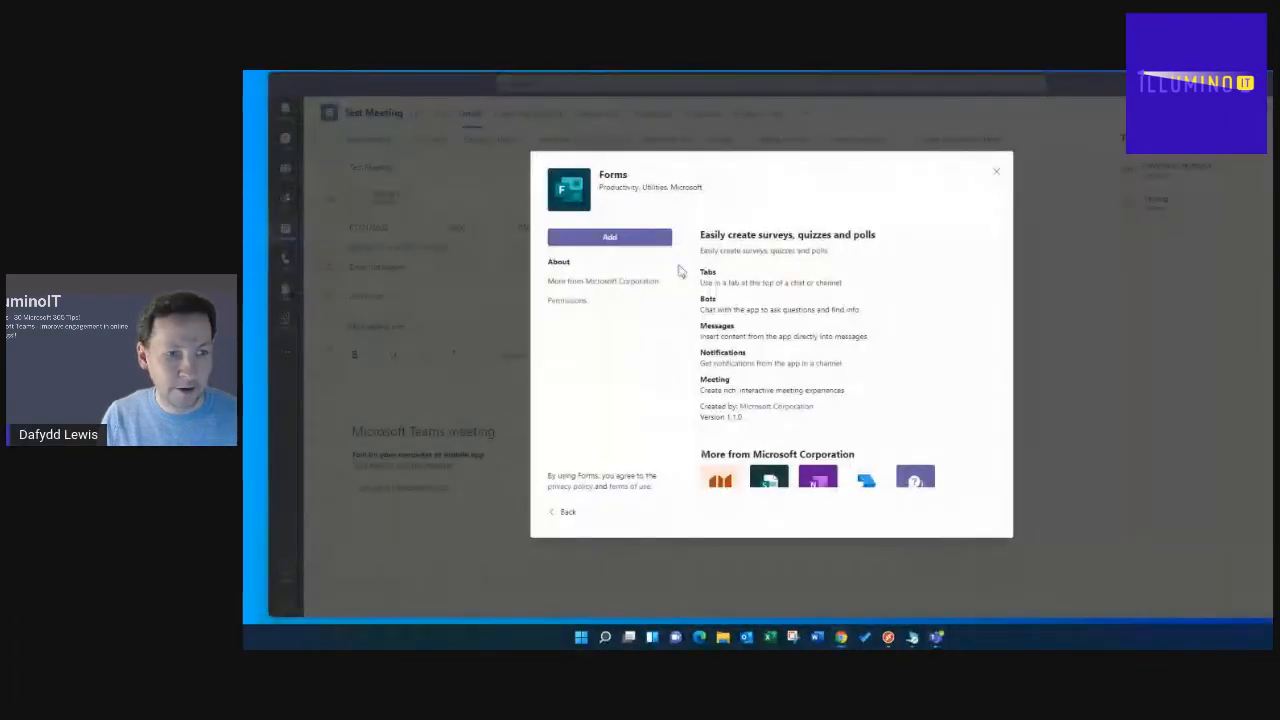
click(614, 238)
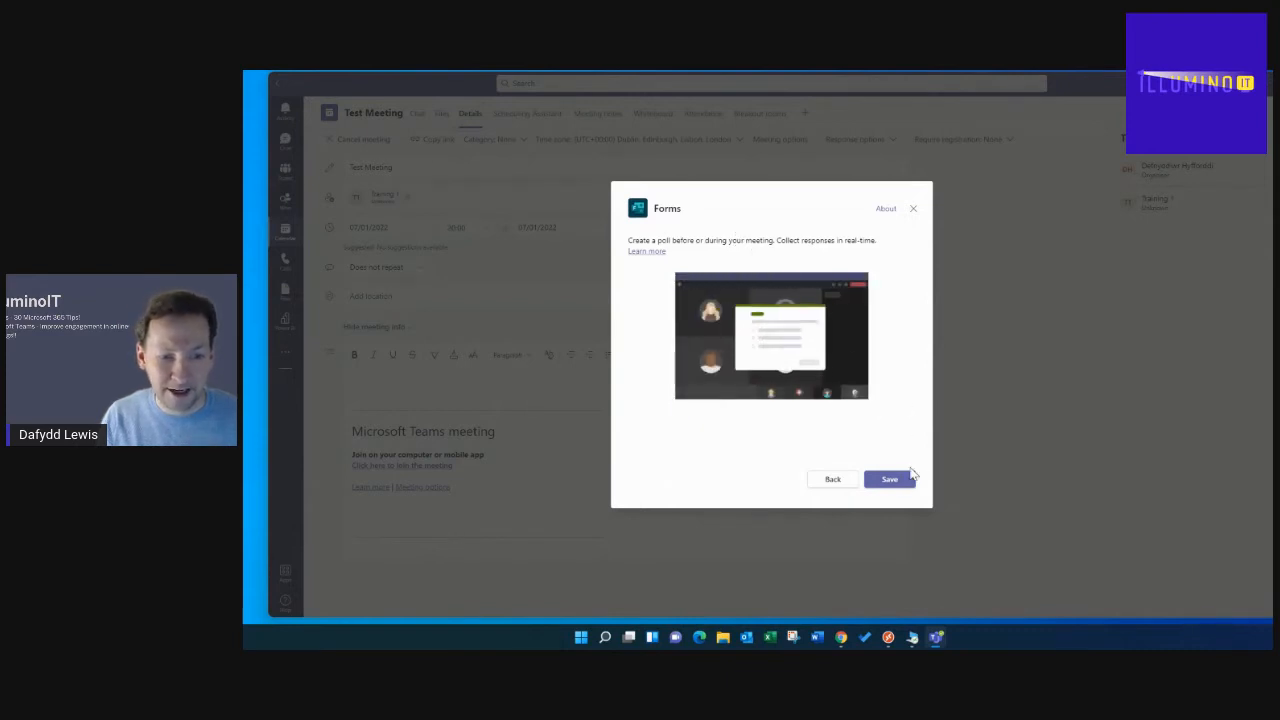
click(890, 480)
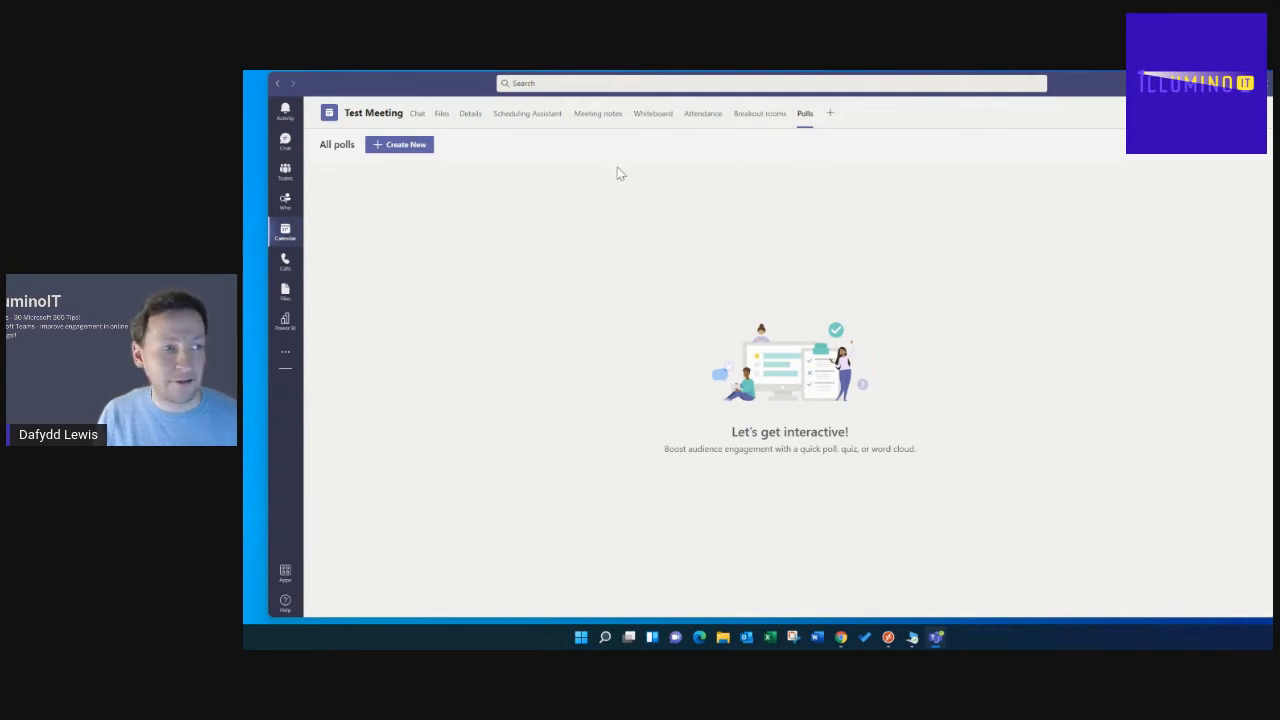
Create a Multiple Choice Poll with the question "How are you feeling?"
click(409, 145)
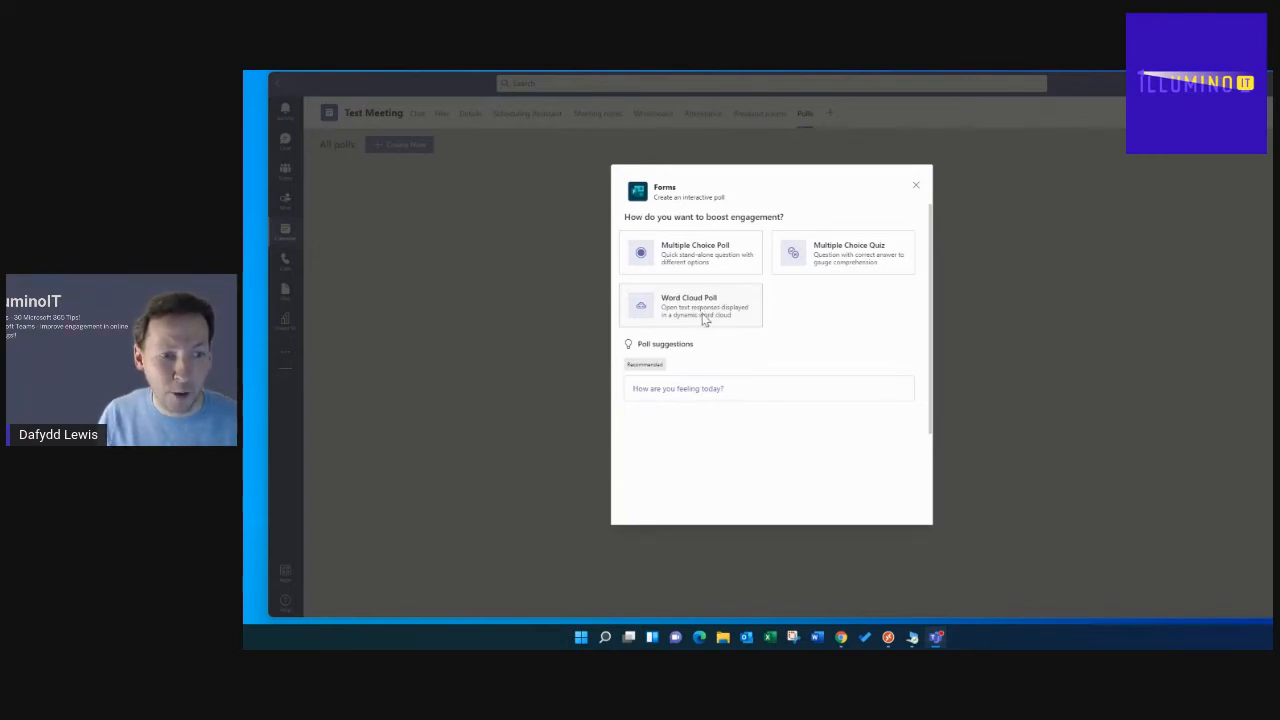
click(697, 255)
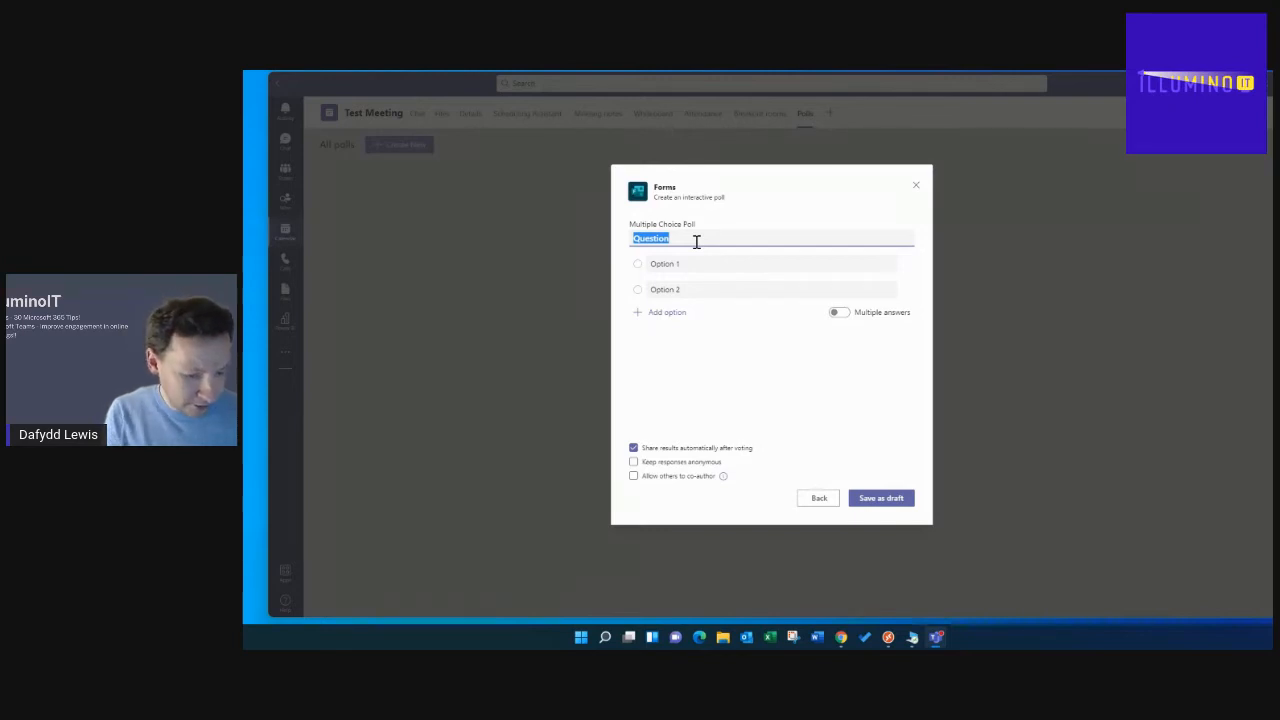
text(How)
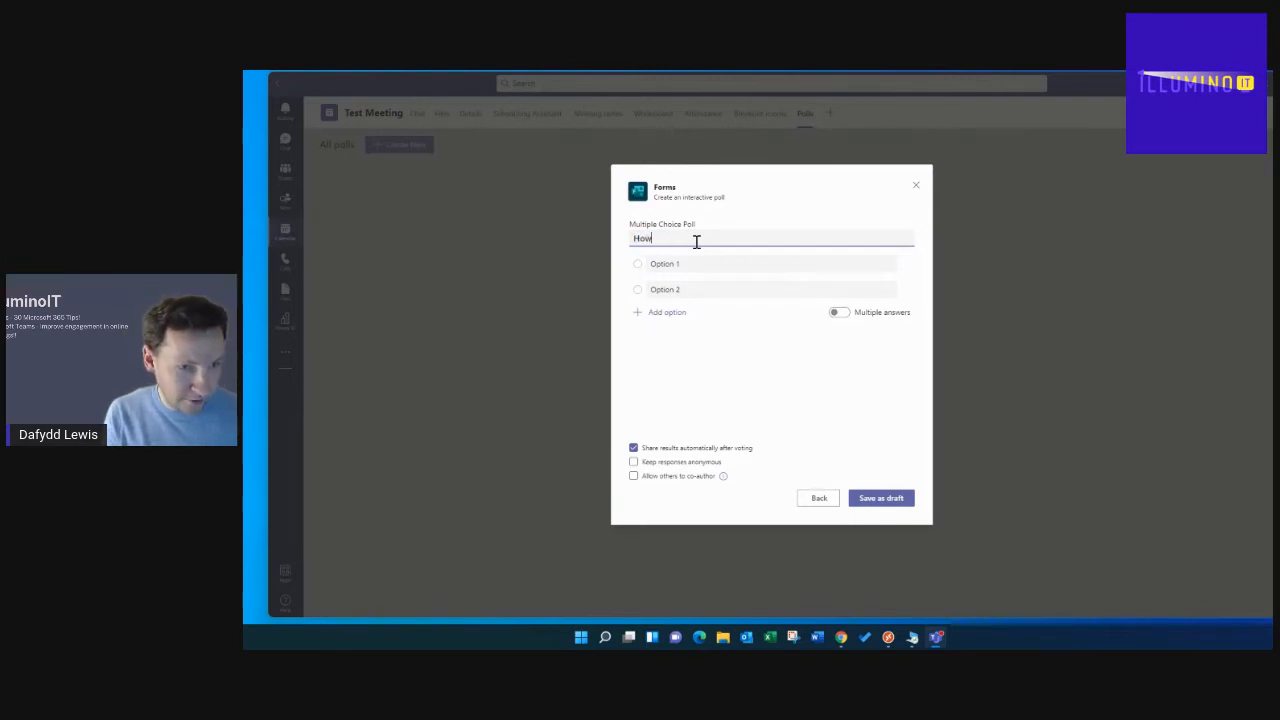
text( are you)
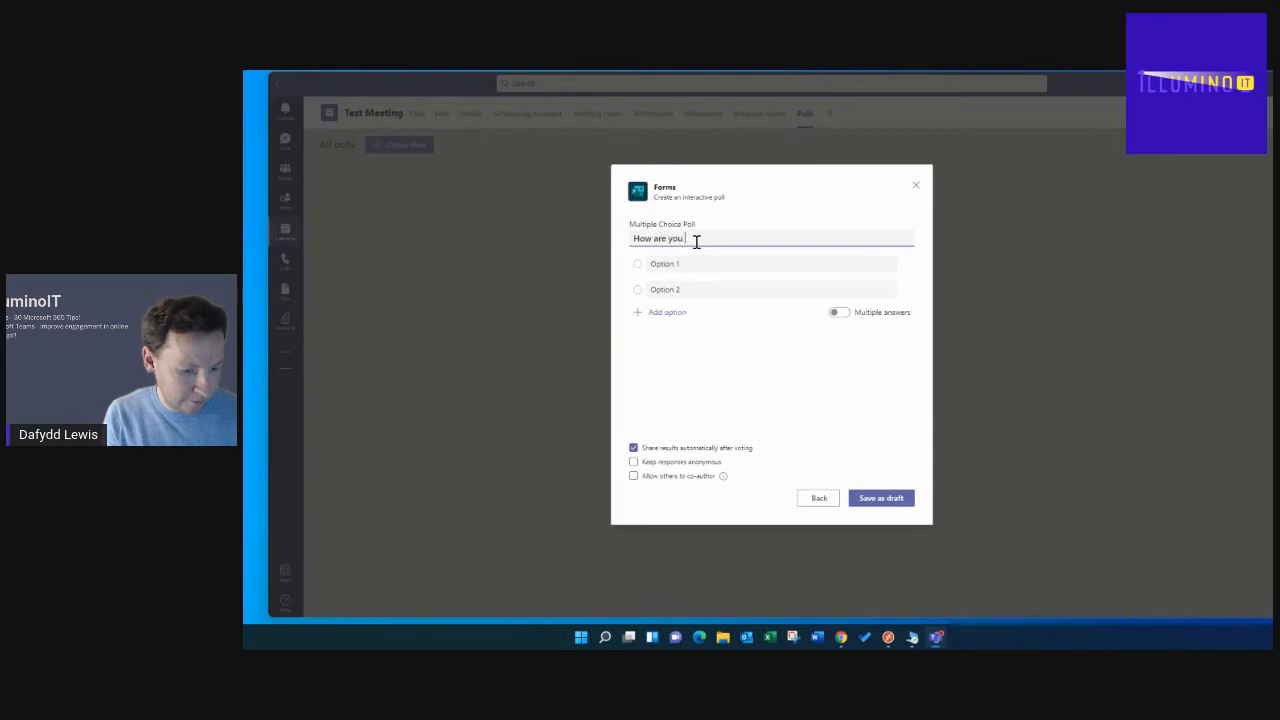
text( feeling?)
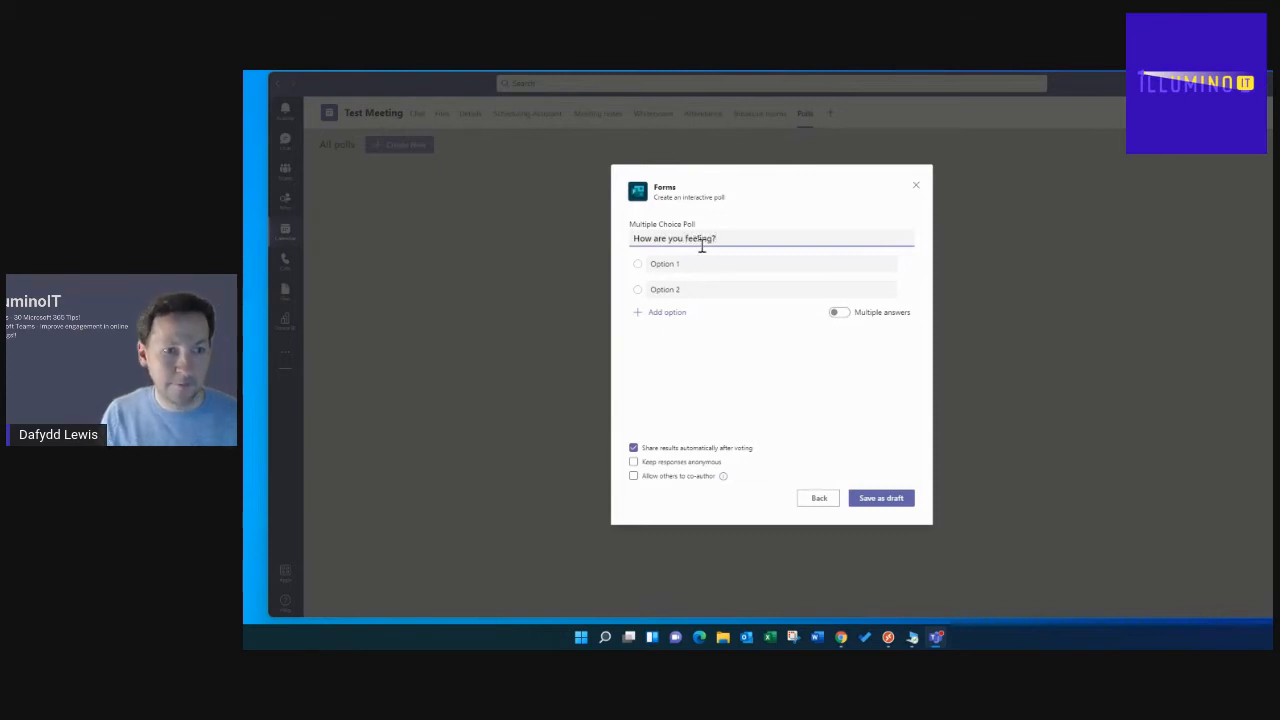
Give the poll the answer options Happy, Sad and the suggested Angry, and save it as a draft
click(723, 260)
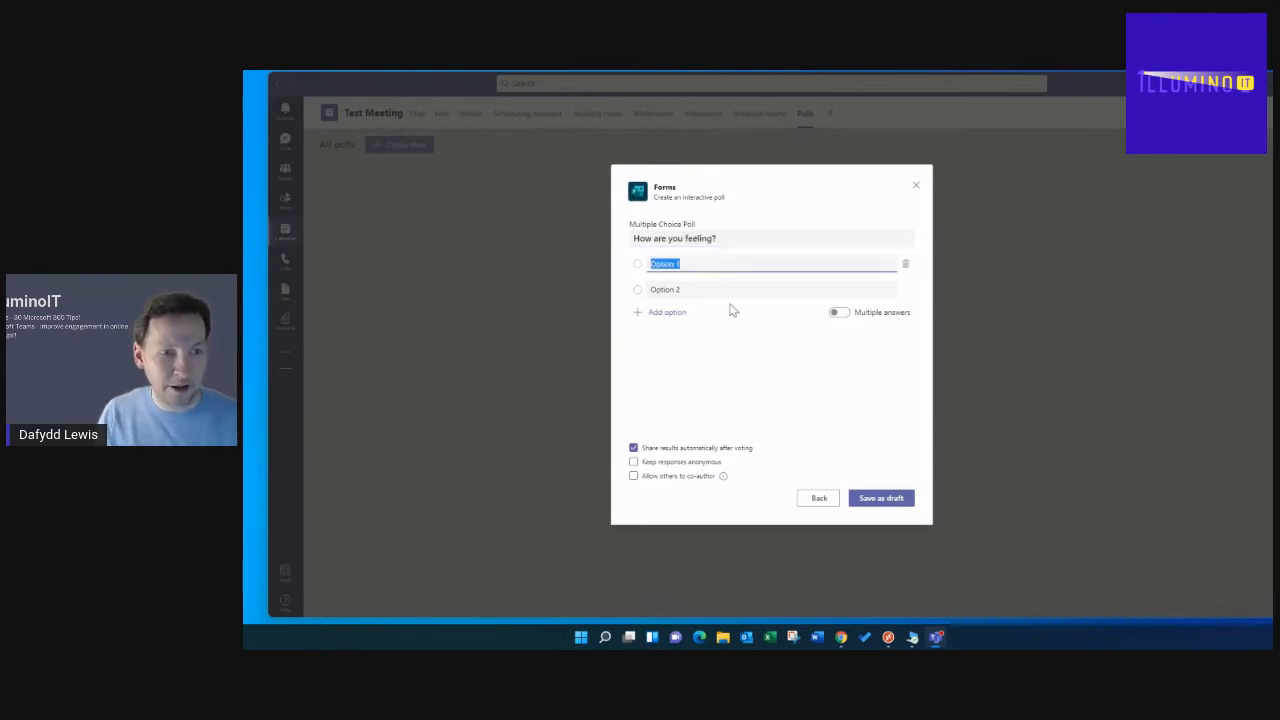
click(746, 328)
click(705, 264)
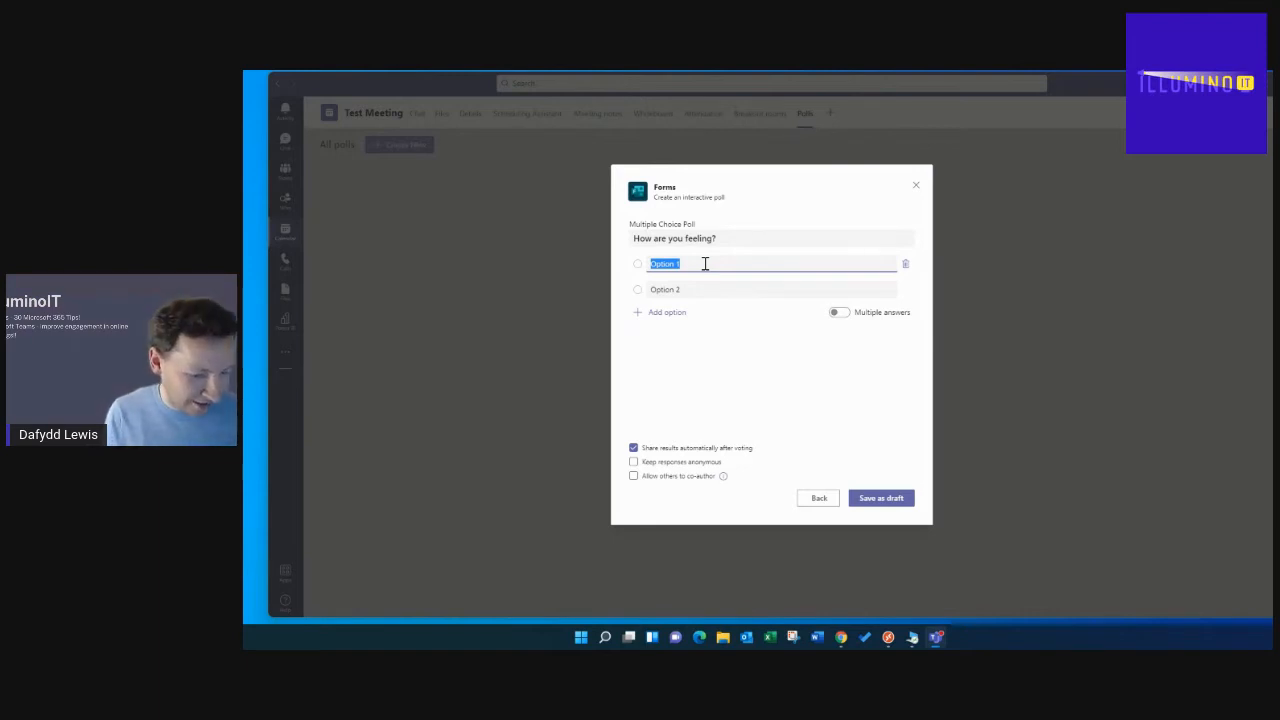
text(Happy)
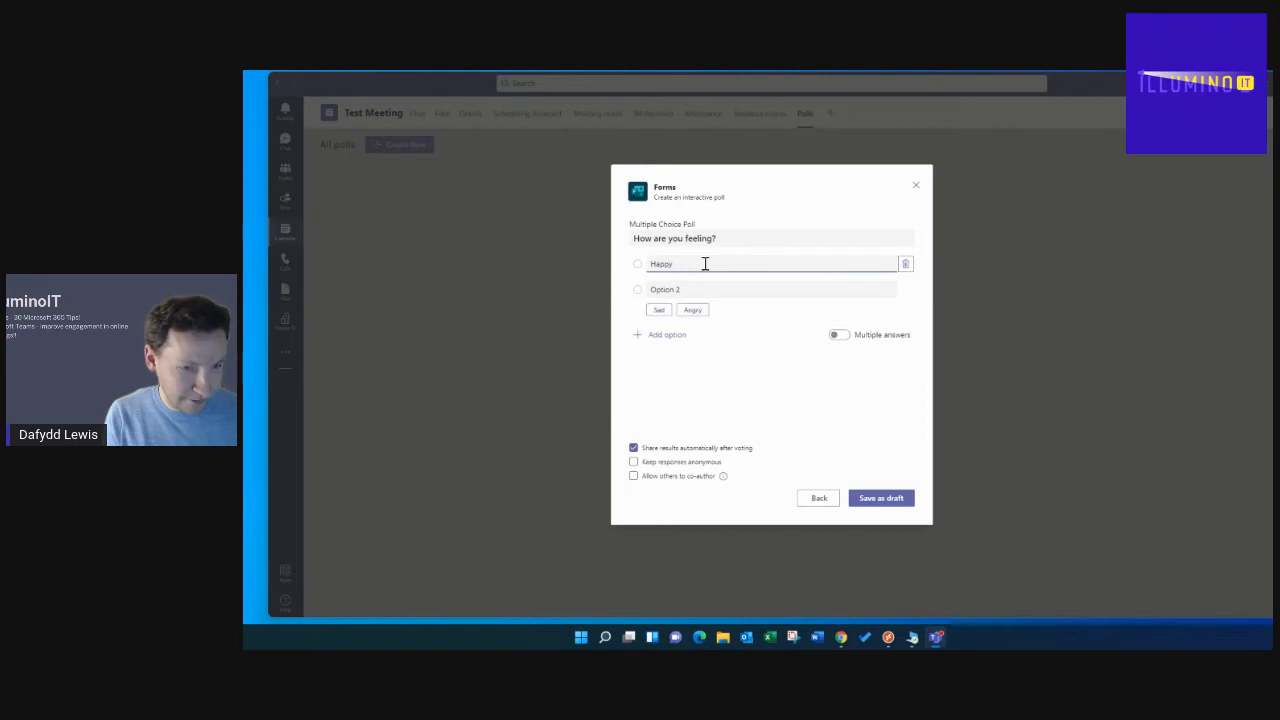
key(Tab)
text(Sad)
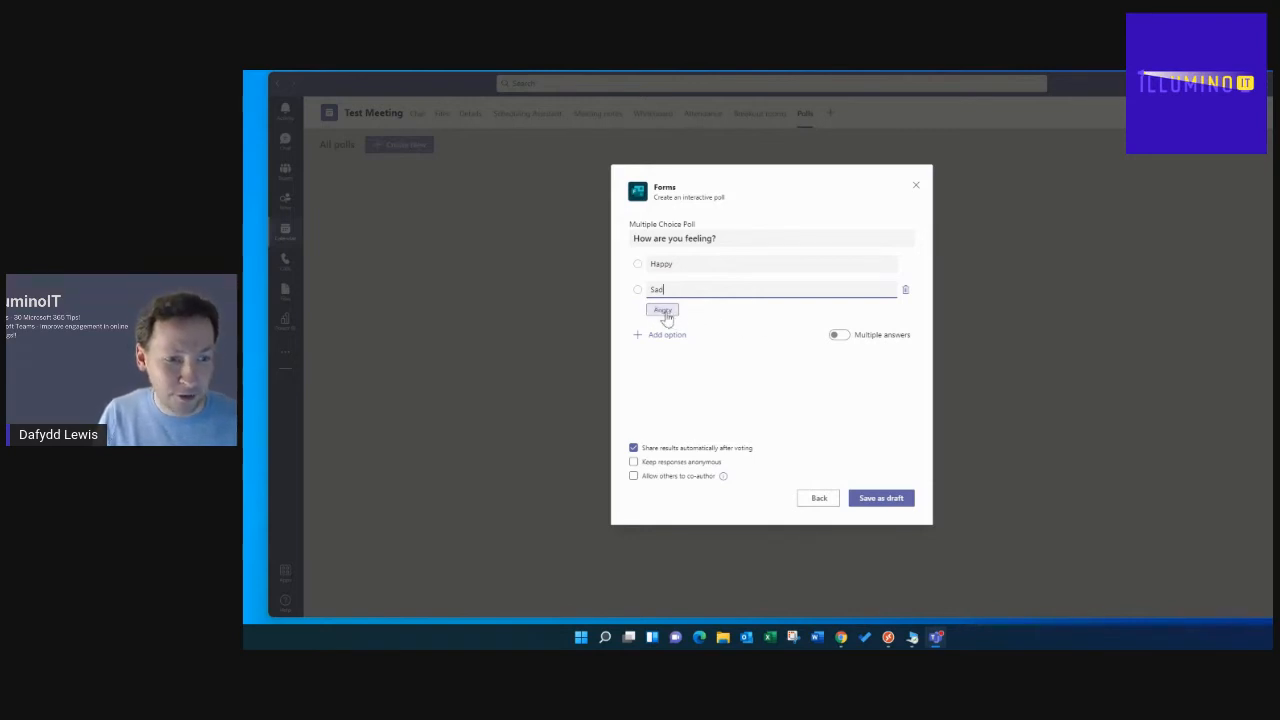
click(663, 310)
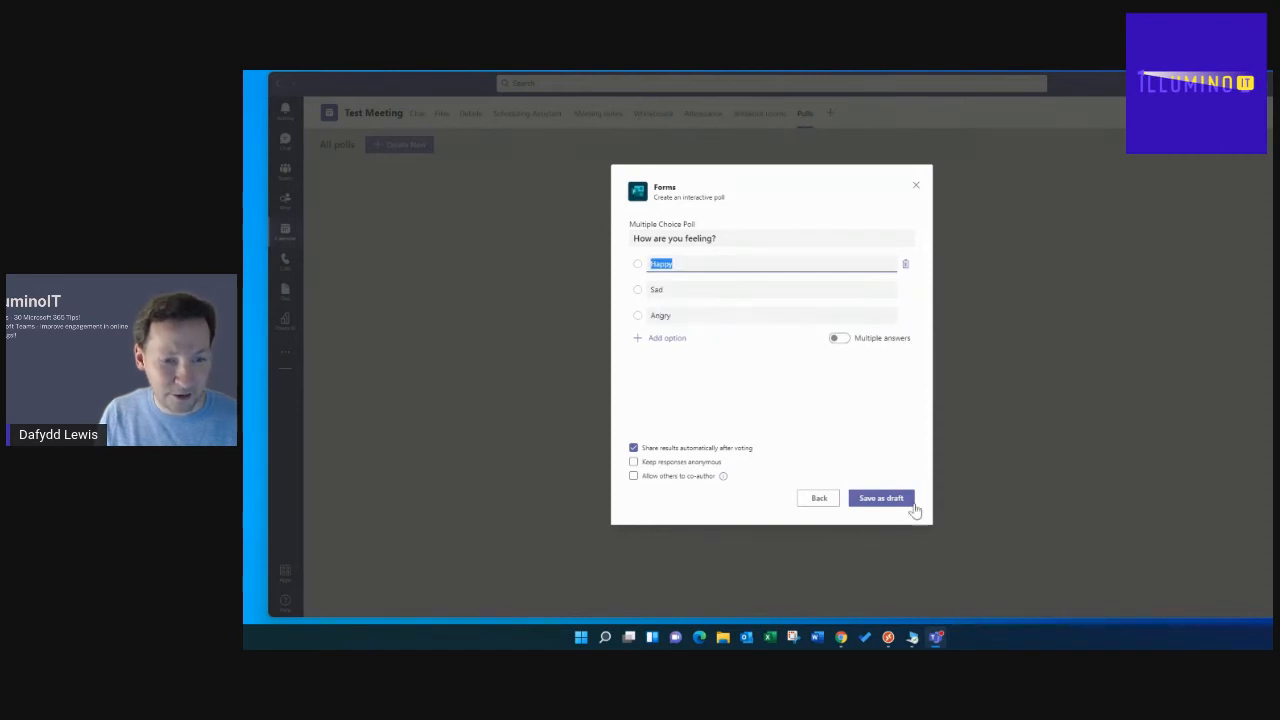
click(889, 502)
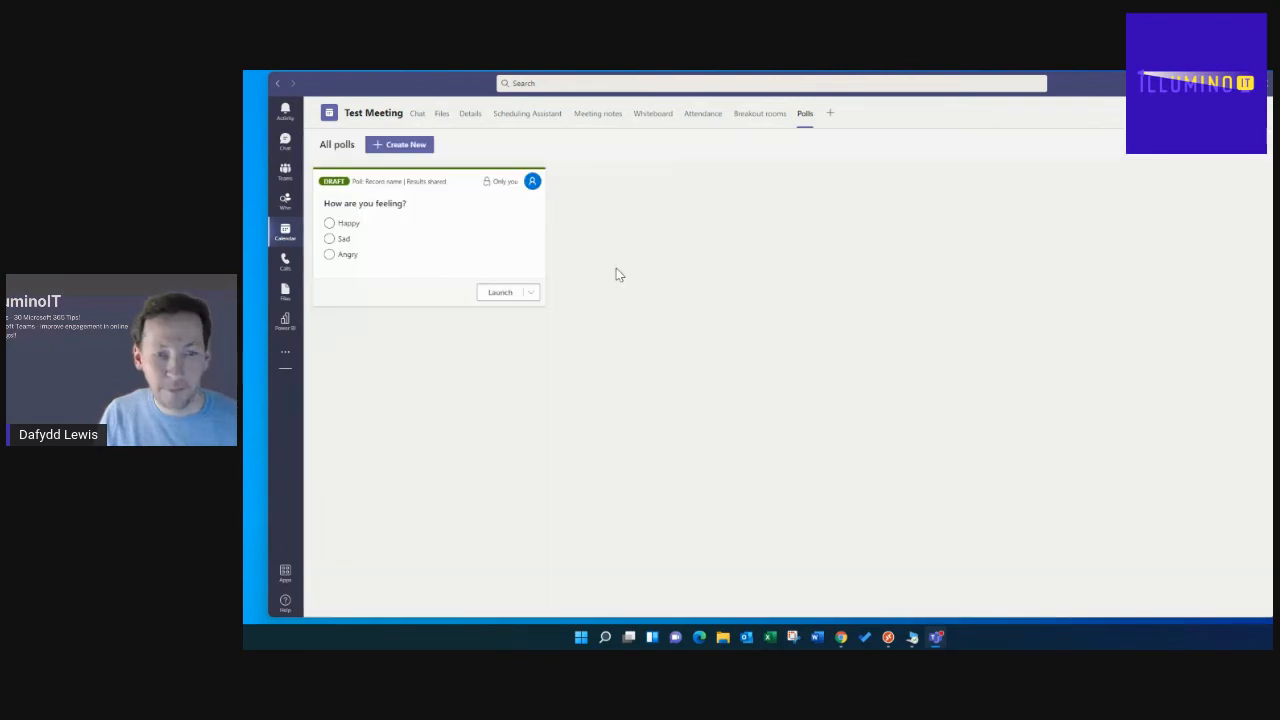
Create a Multiple Choice Quiz with the question "Whats the weather like?"
click(404, 146)
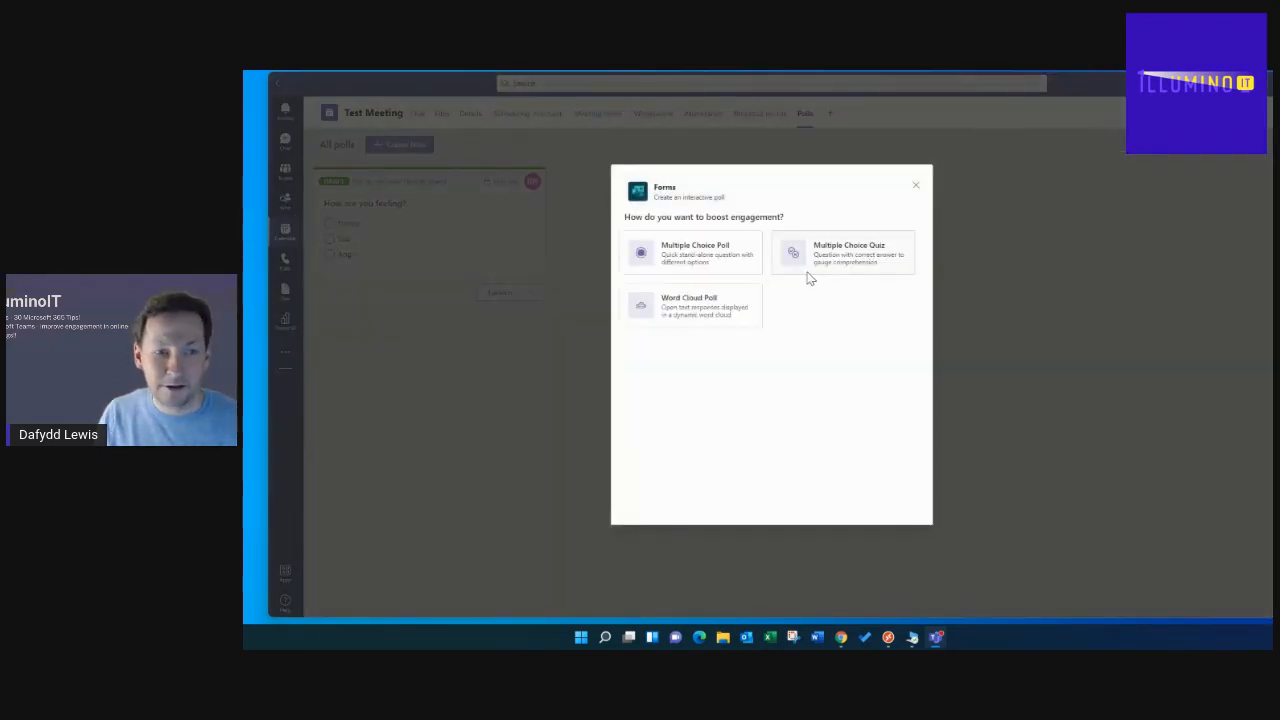
click(848, 253)
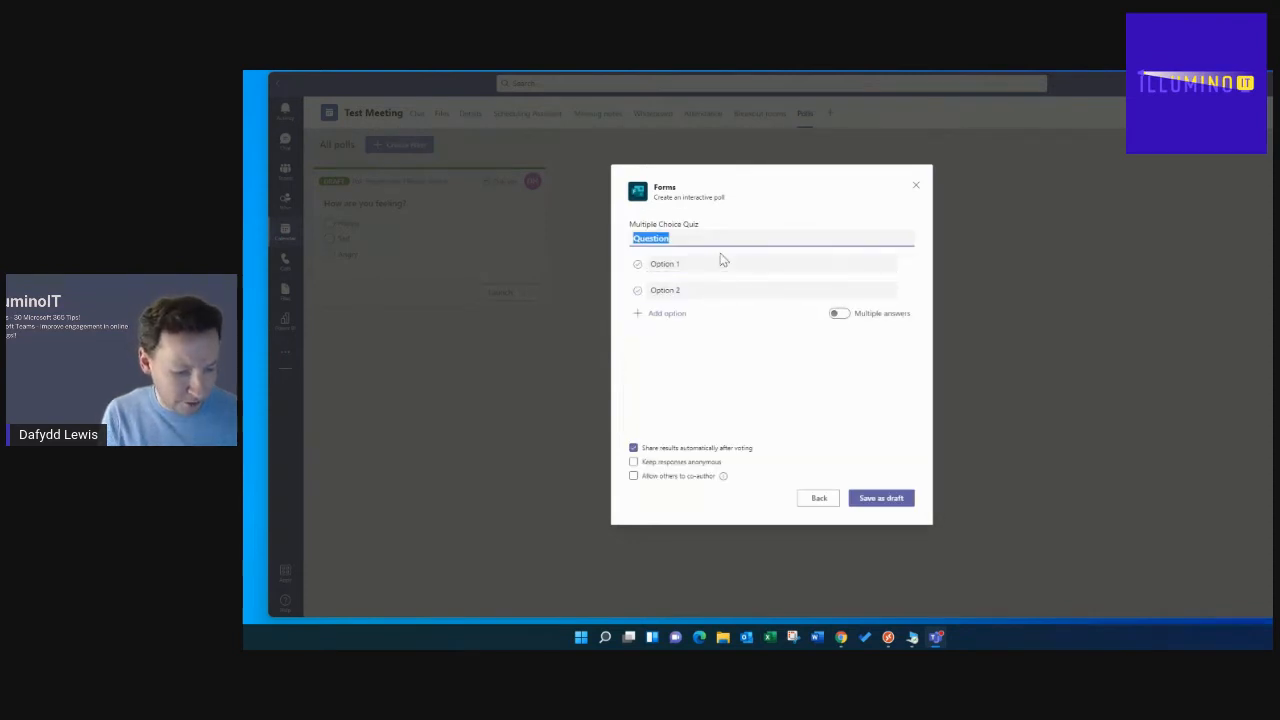
text(What)
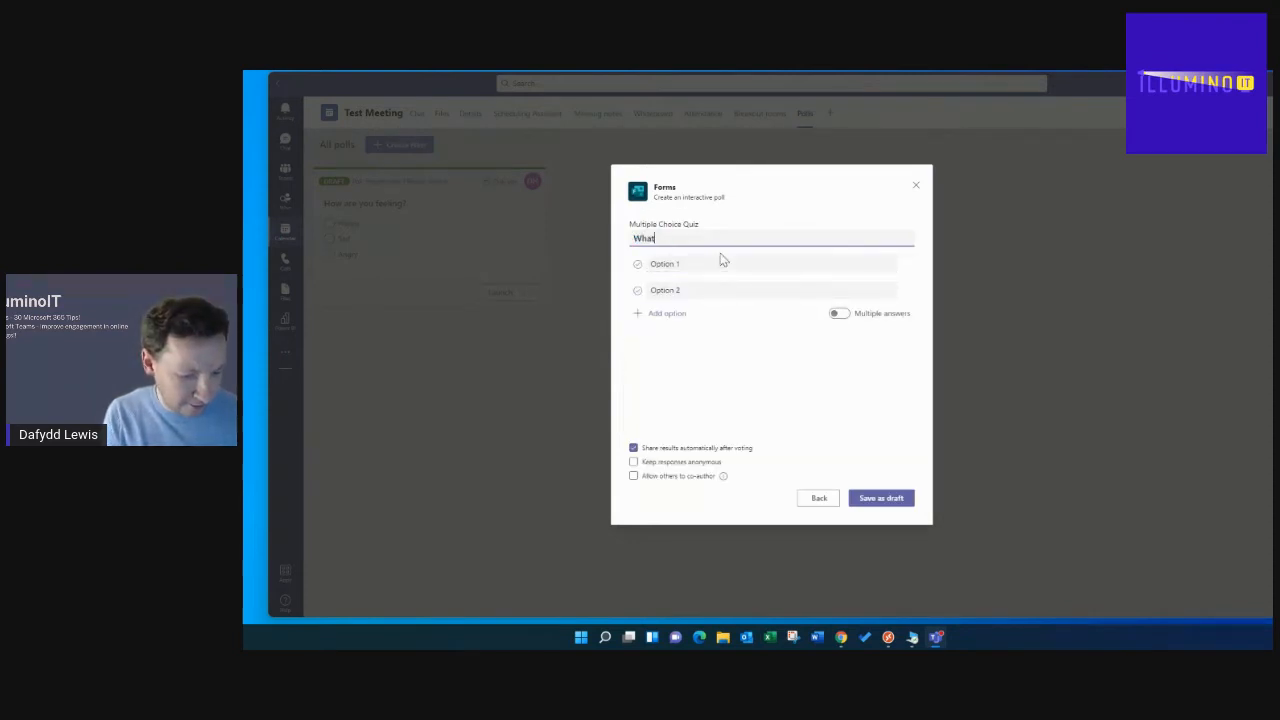
text(s the w)
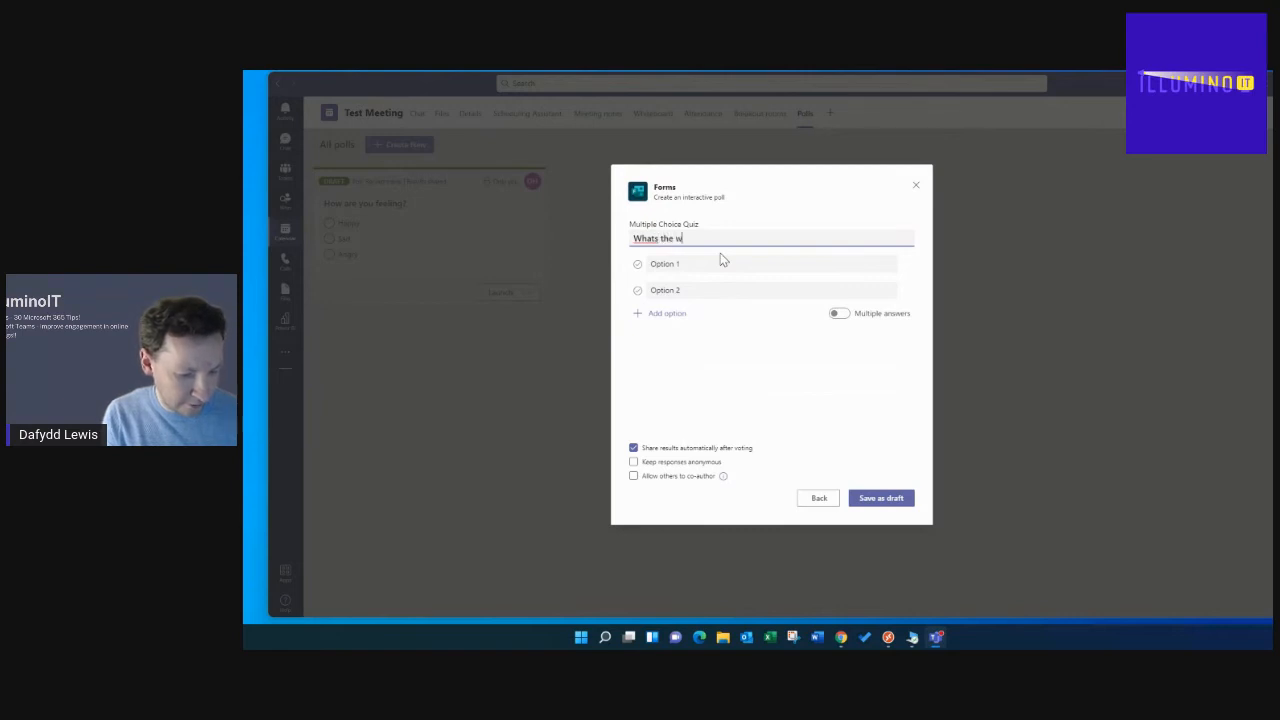
text(eather like)
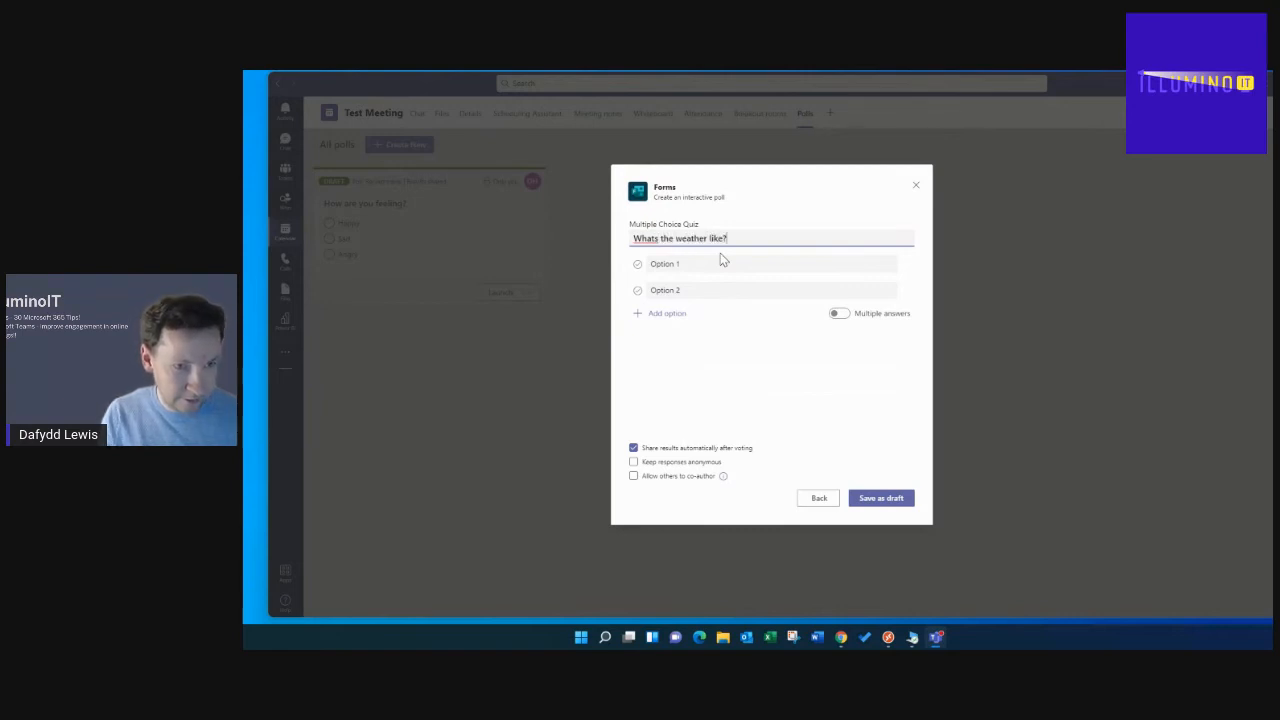
text(?)
Set the quiz answers to Freezing, Raining and Snowing with Freezing marked as correct, and save the quiz as a draft
click(721, 263)
text(Freezing Raining Snowing)
triple_click(735, 238)
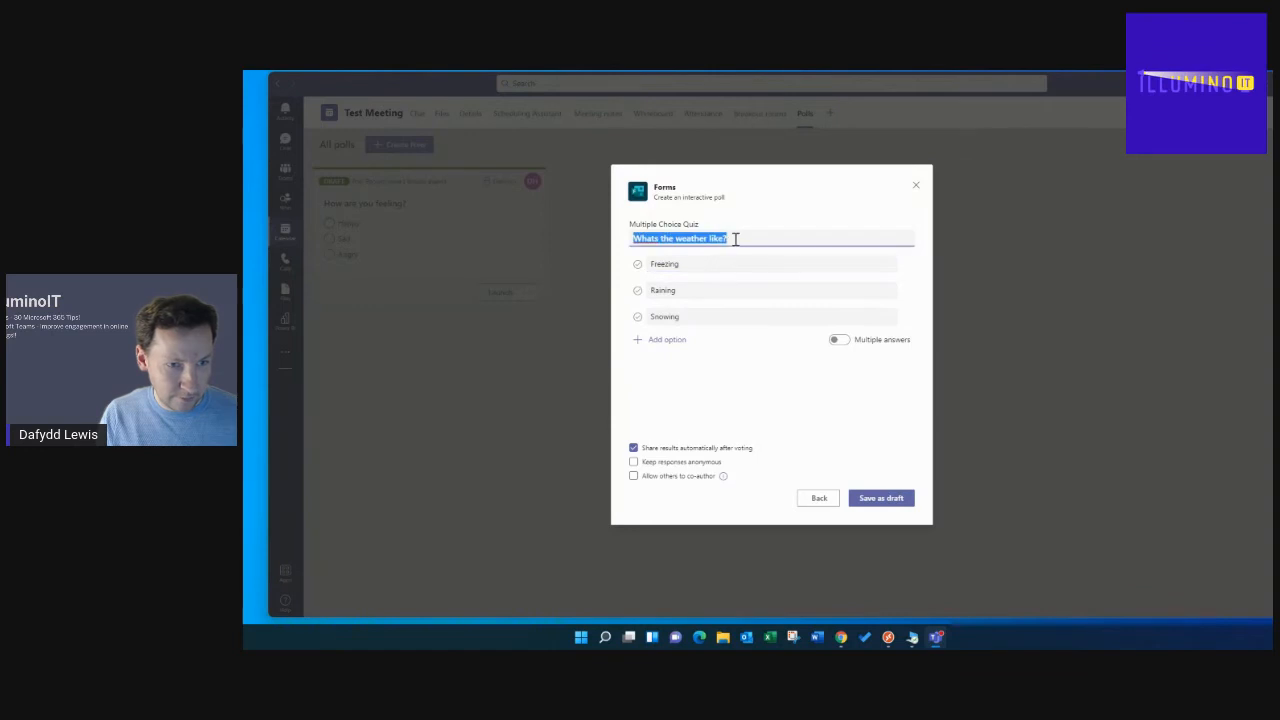
click(735, 240)
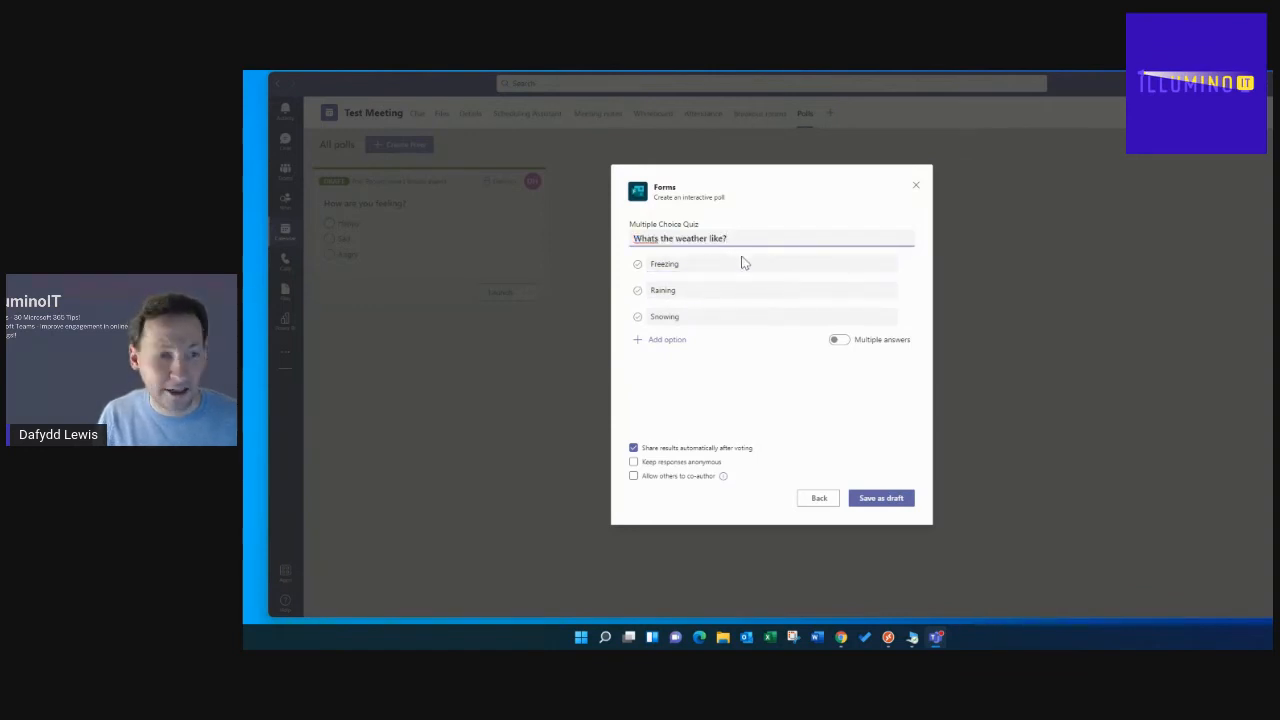
click(637, 266)
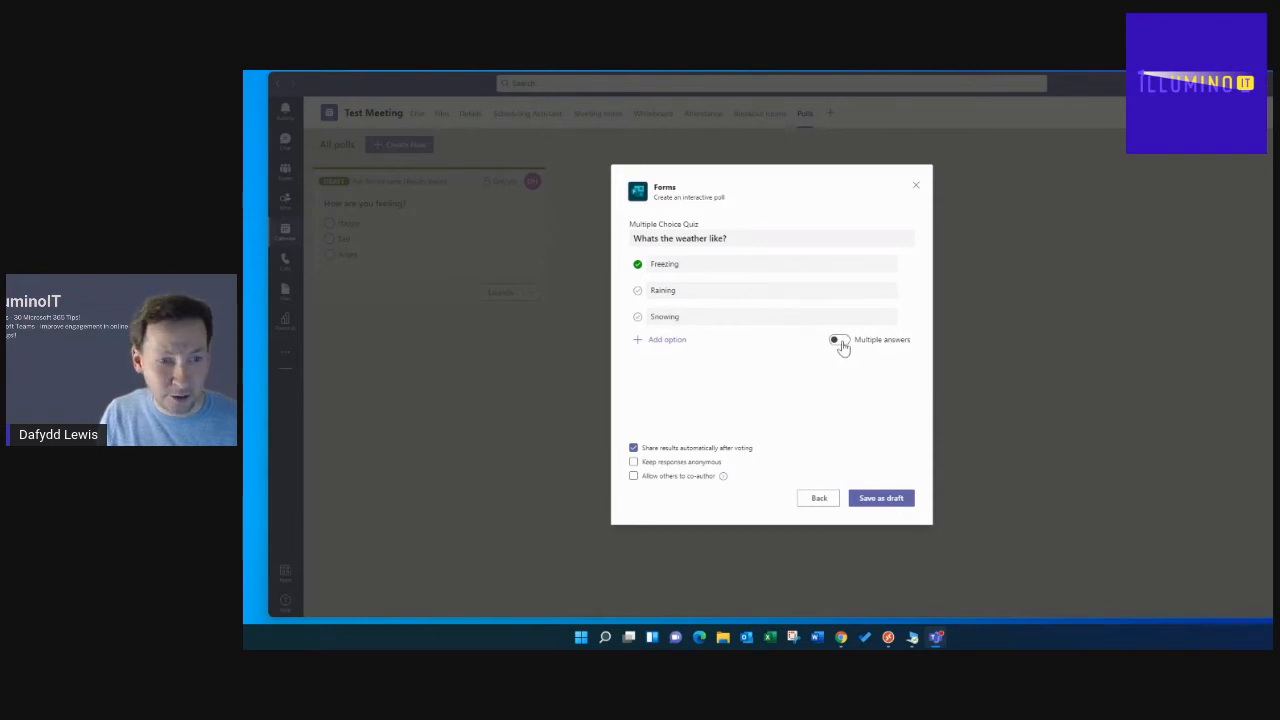
click(880, 498)
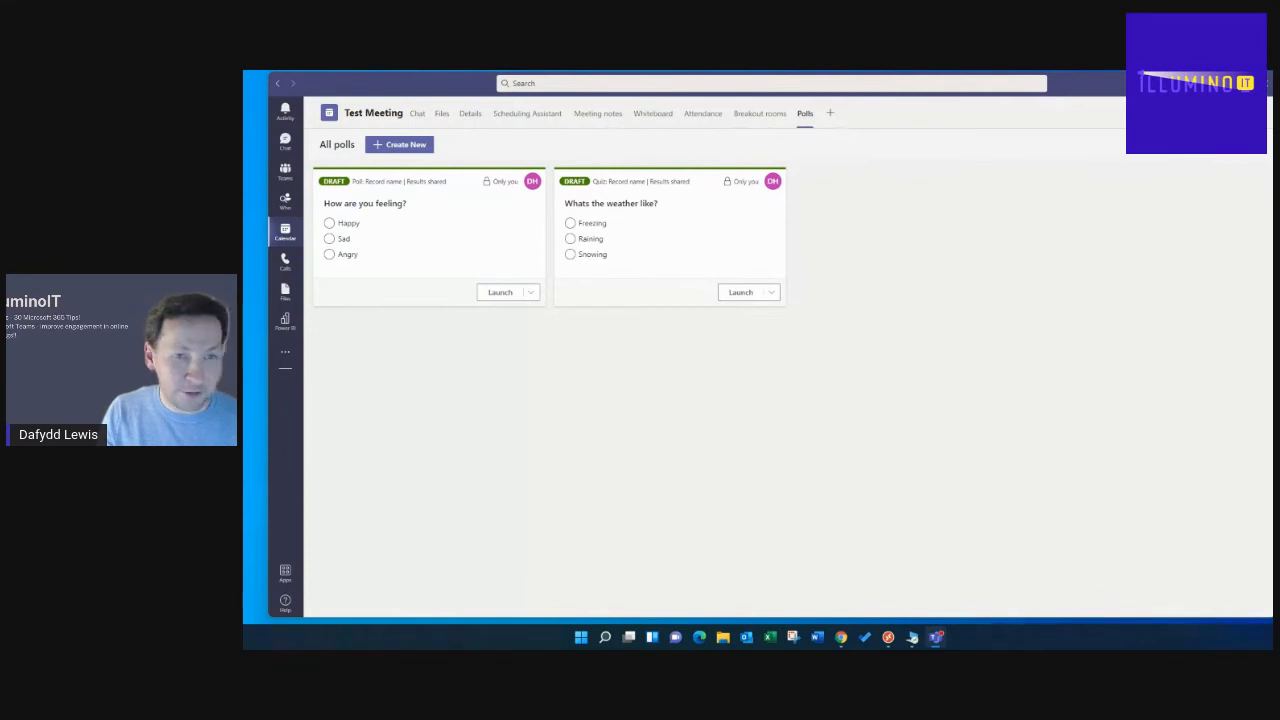
Join Test Meeting with computer audio and the microphone switched off
click(1198, 113)
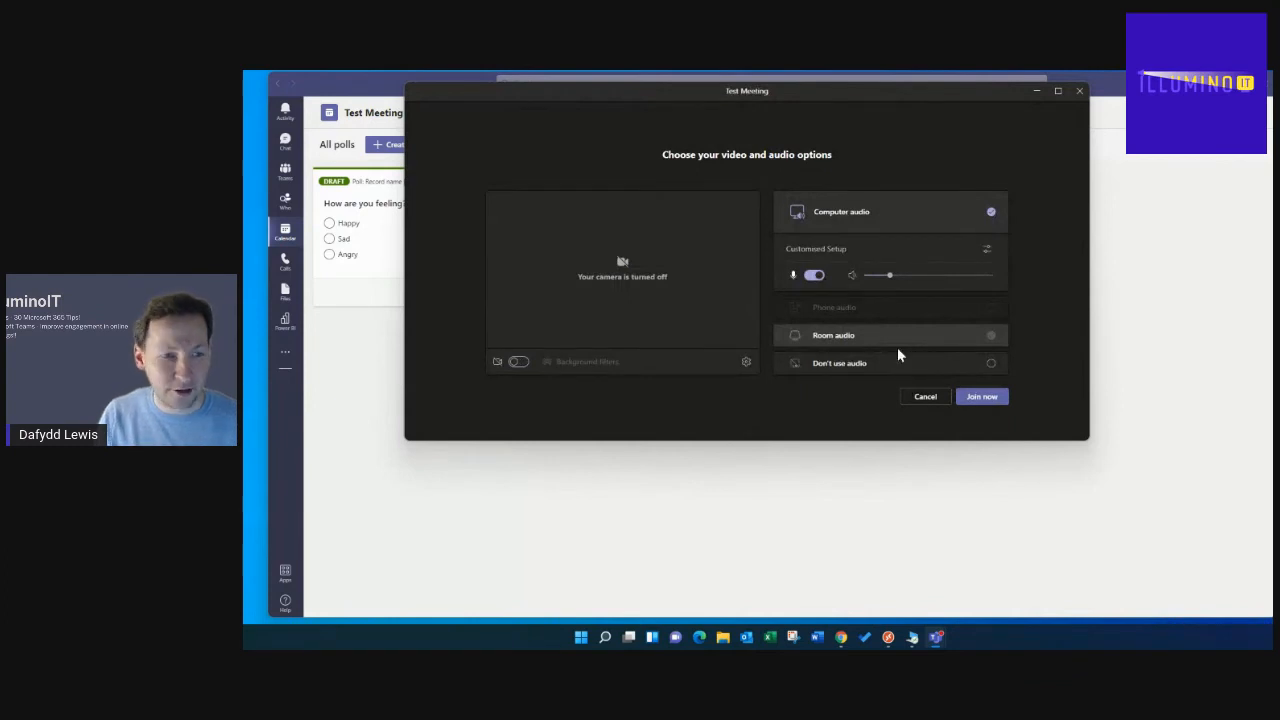
click(813, 275)
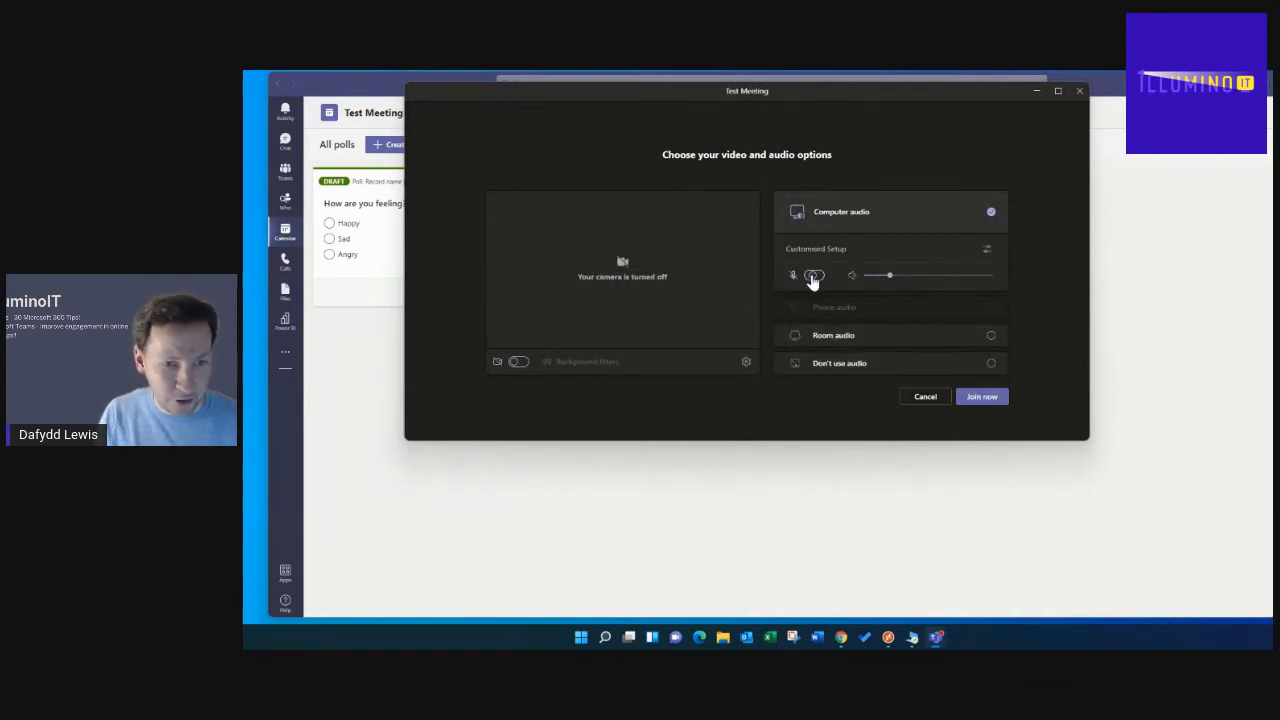
click(983, 397)
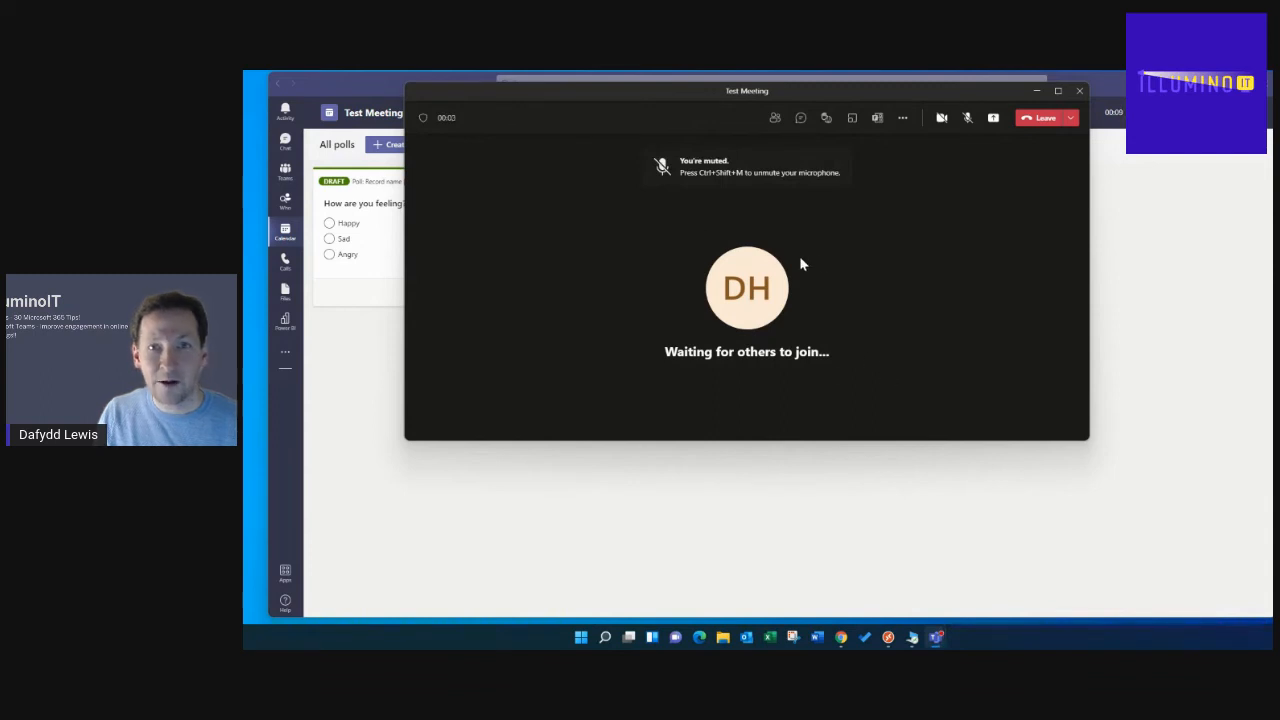
Show the polls inside the running meeting and look through the drafted poll and quiz
click(876, 120)
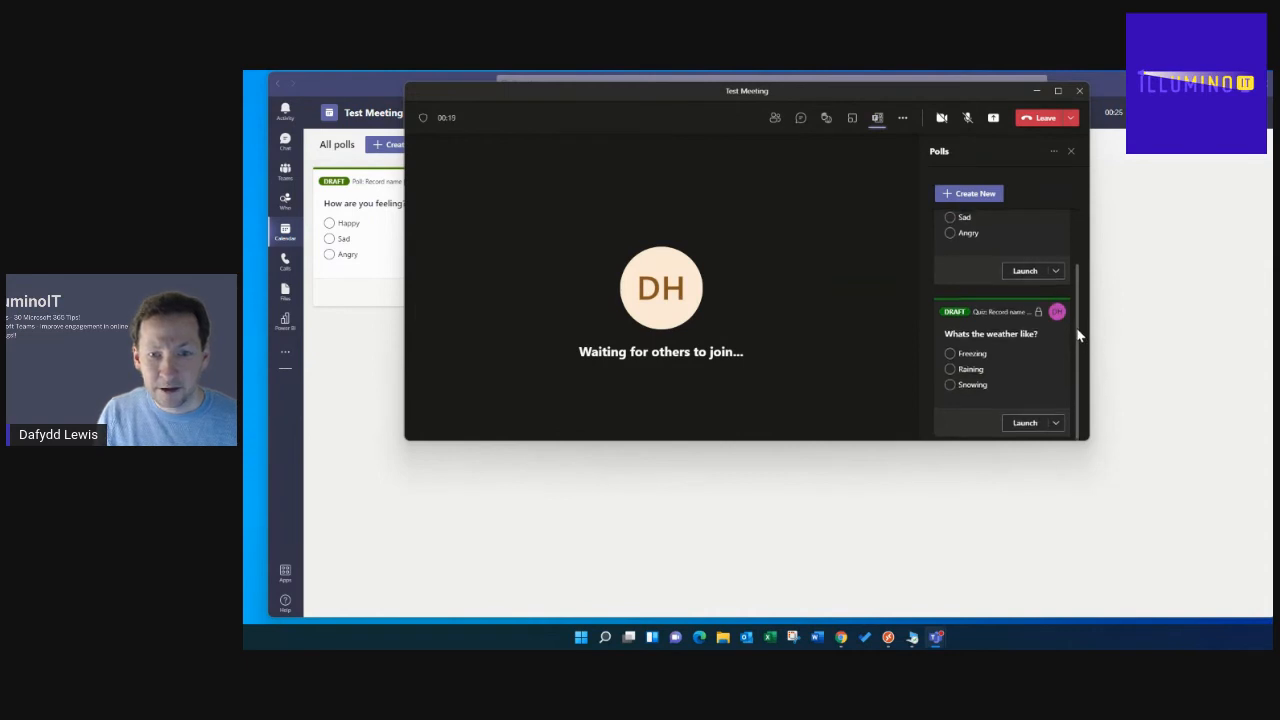
scroll(1080, 310, up, 2)
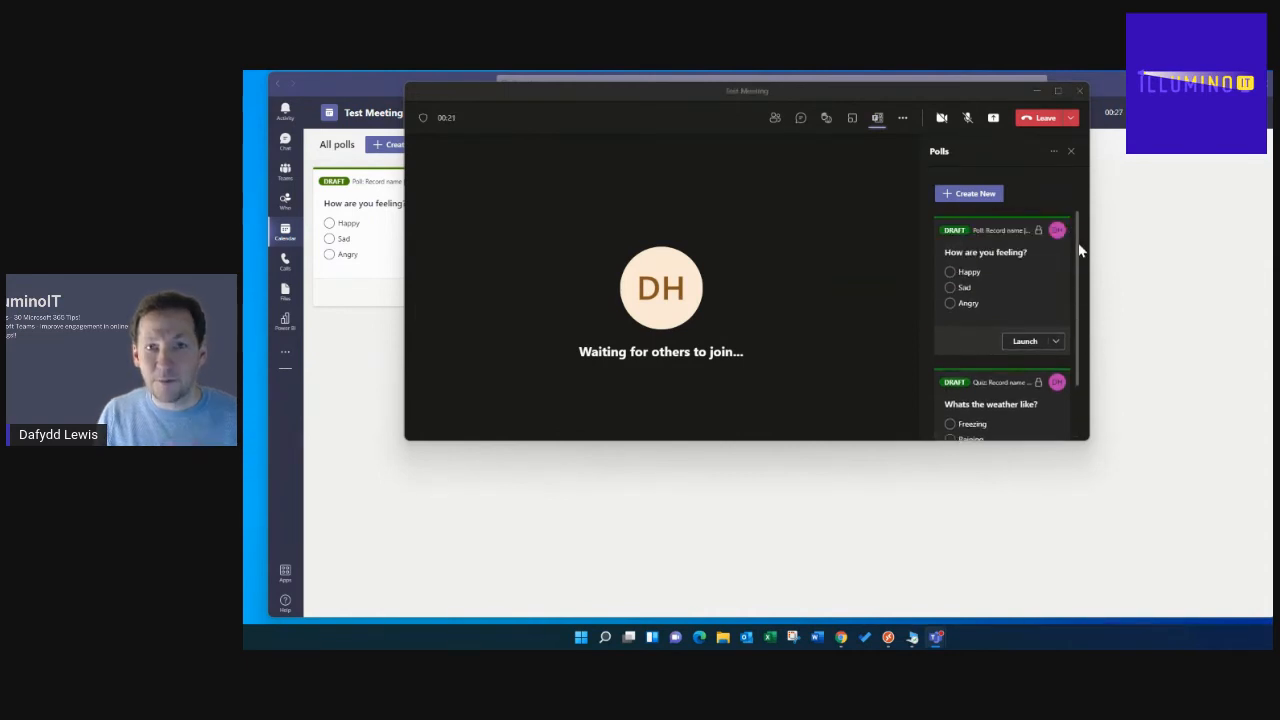
scroll(1080, 250, down, 2)
scroll(1078, 268, up, 2)
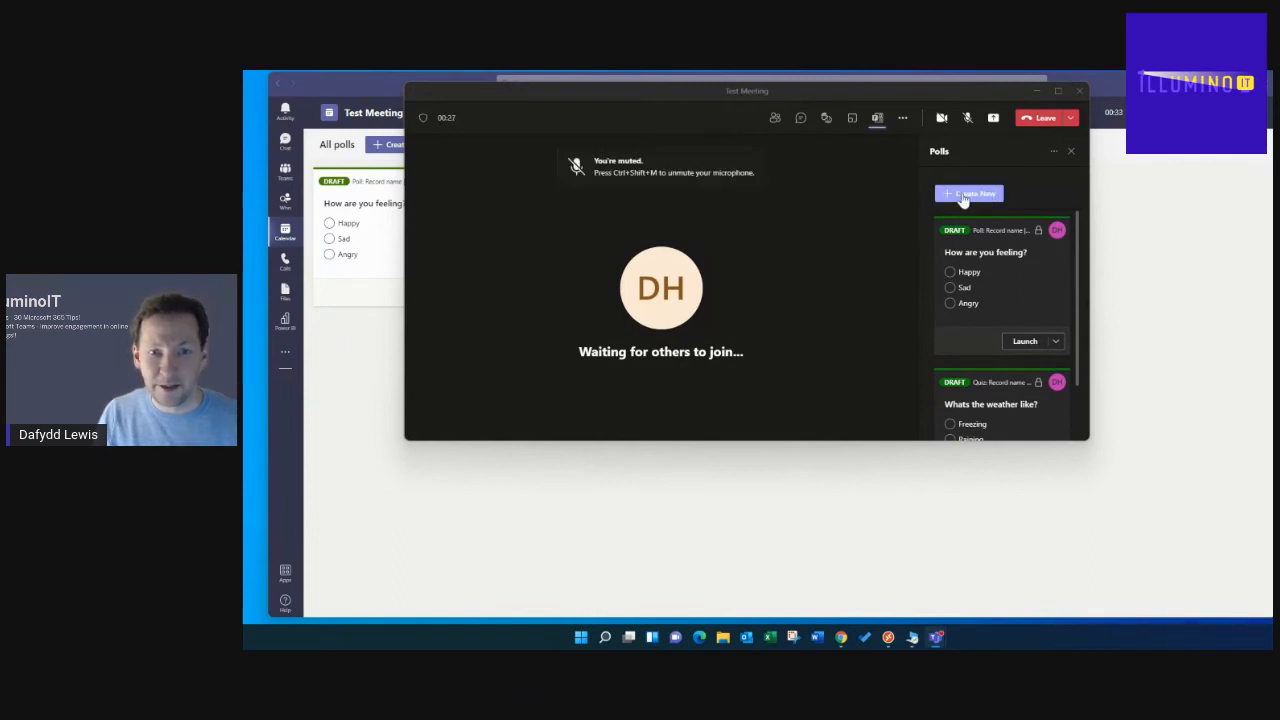
Launch the drafted "How are you feeling?" poll, and join Test Meeting as the attendee from Teams in the SessionDesktop remote session
click(1025, 342)
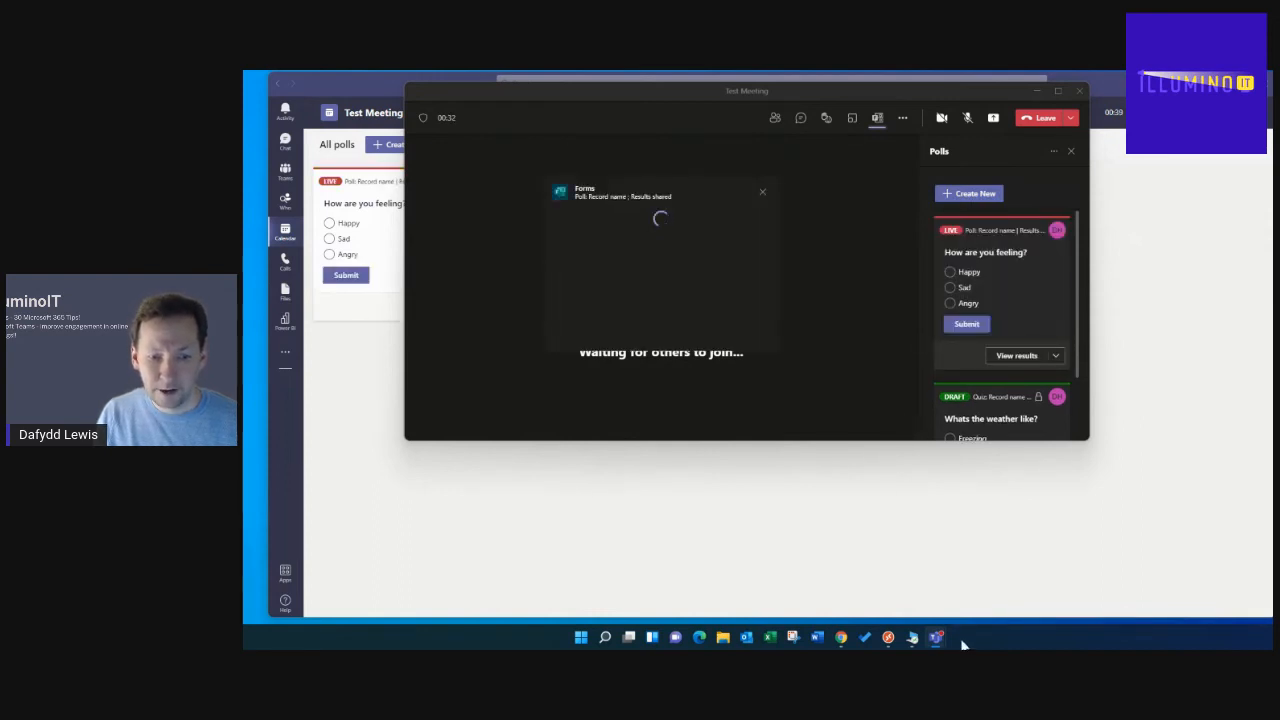
click(914, 641)
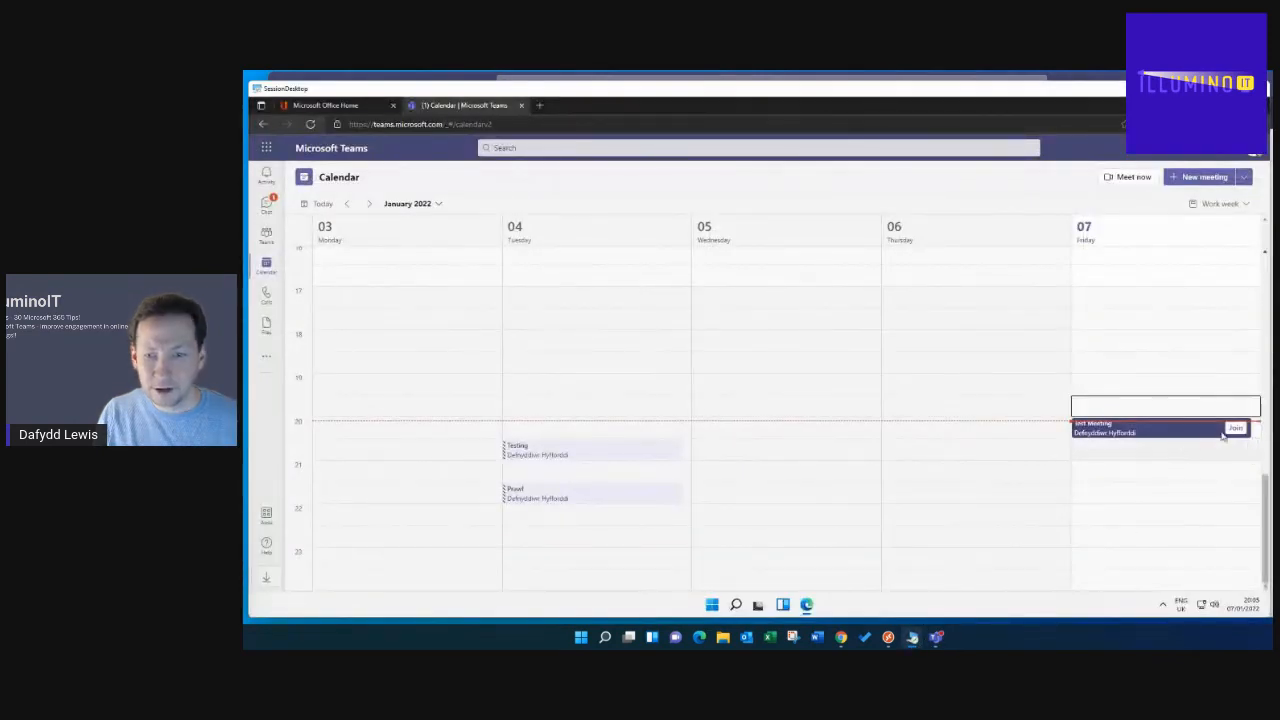
click(1237, 429)
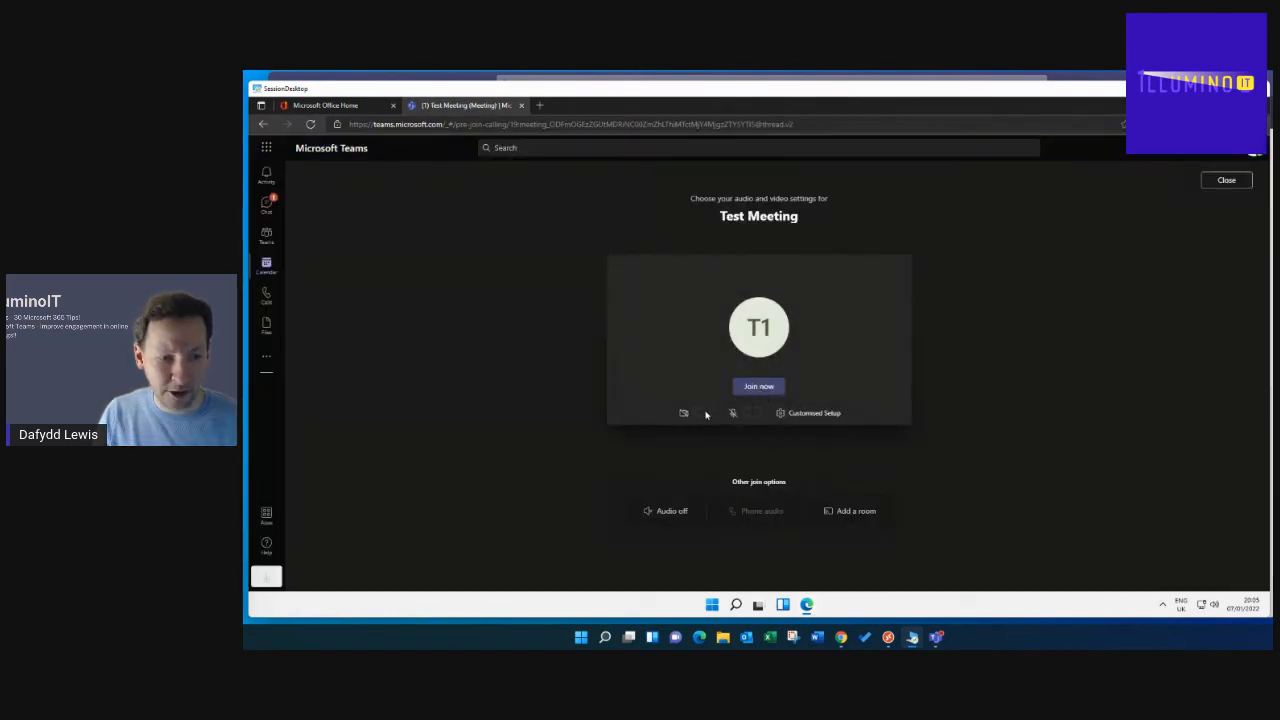
click(766, 391)
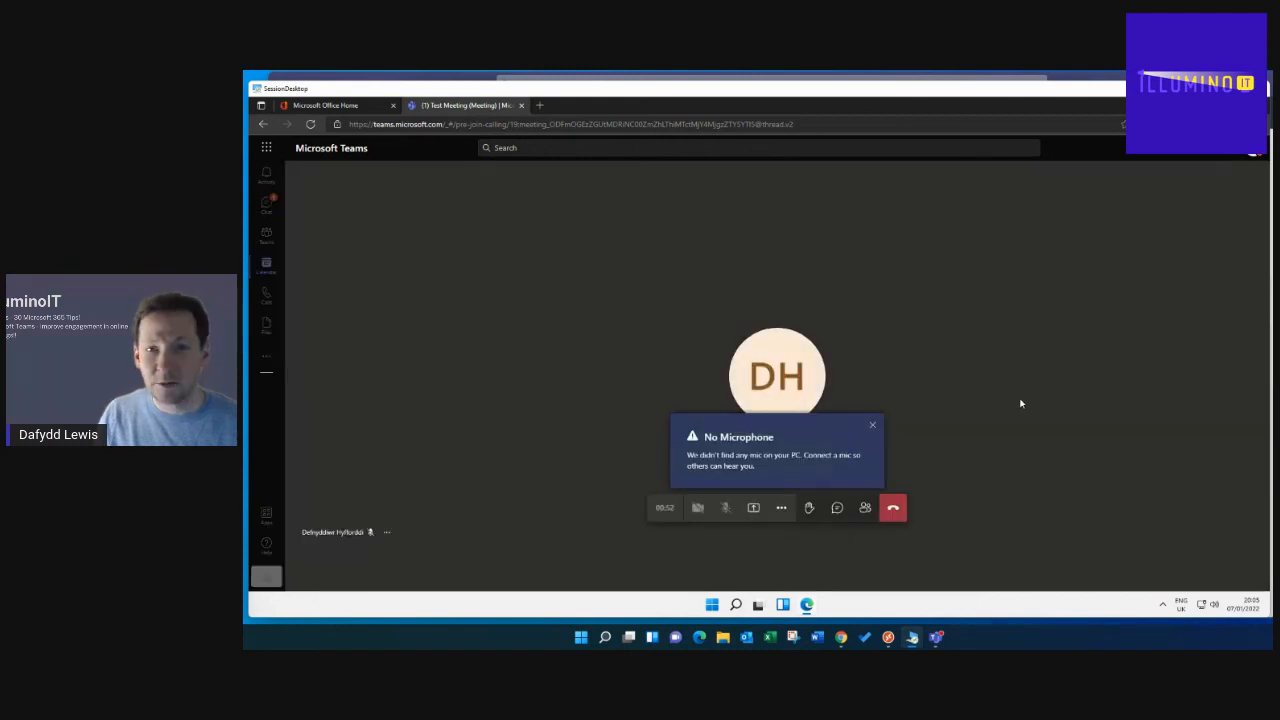
click(872, 424)
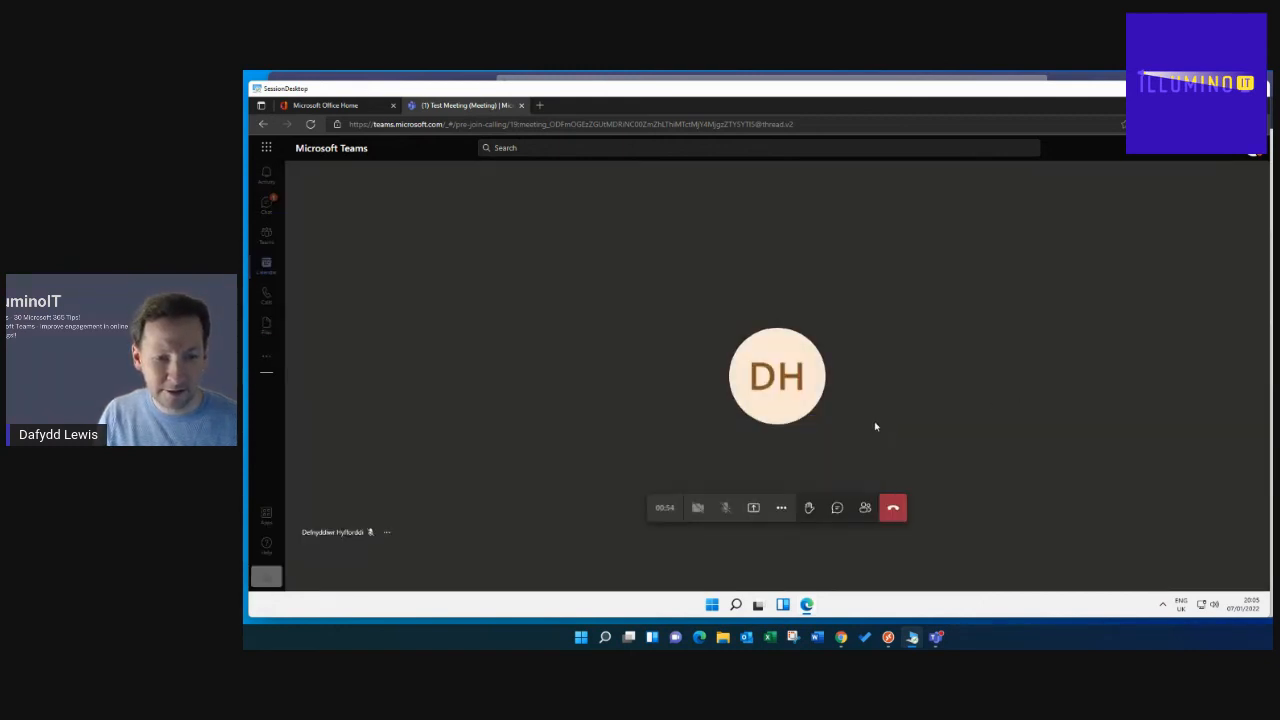
Show the attendee's meeting chat and submit a vote for Happy in the "How are you feeling?" poll
click(837, 508)
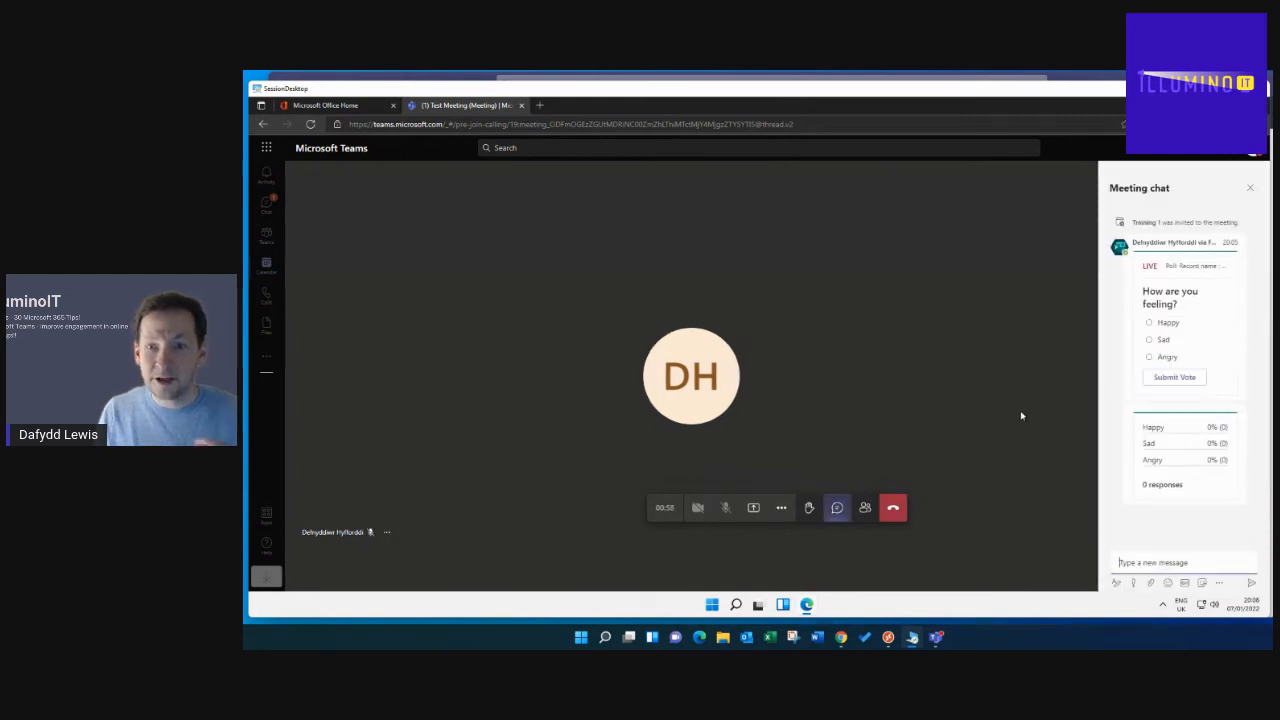
click(1150, 322)
click(1174, 379)
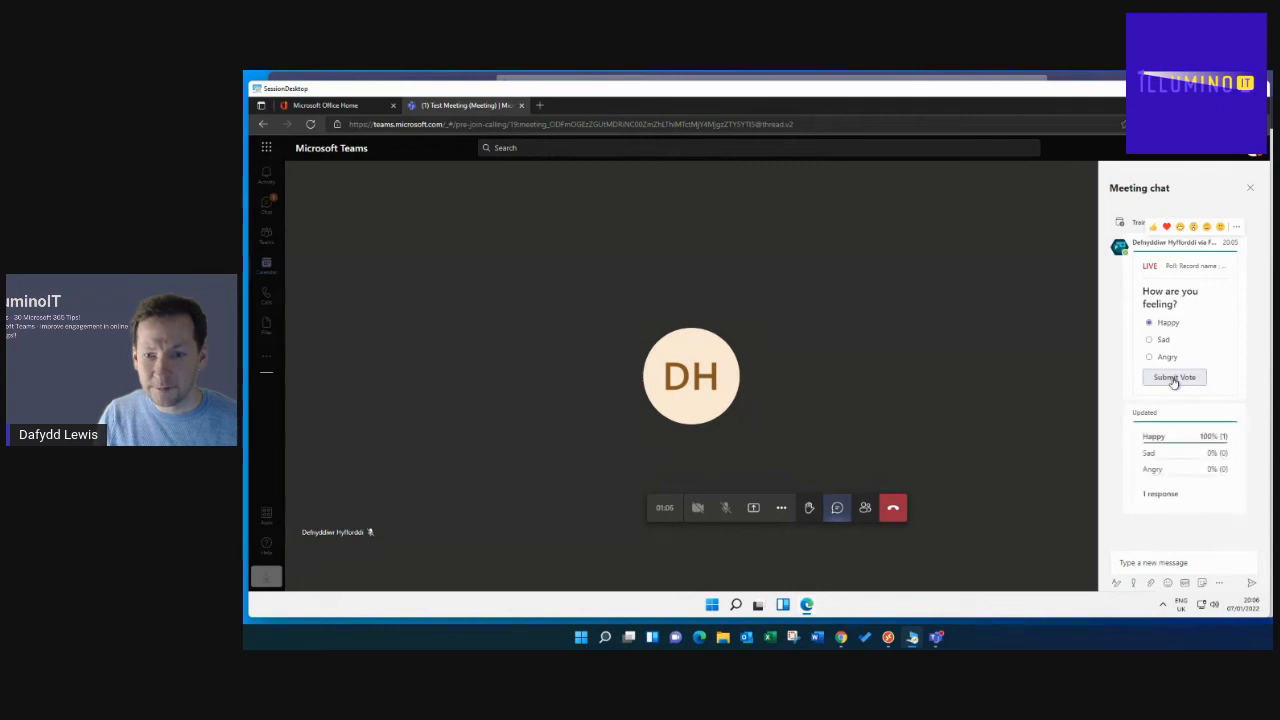
mouse_move(1184, 438)
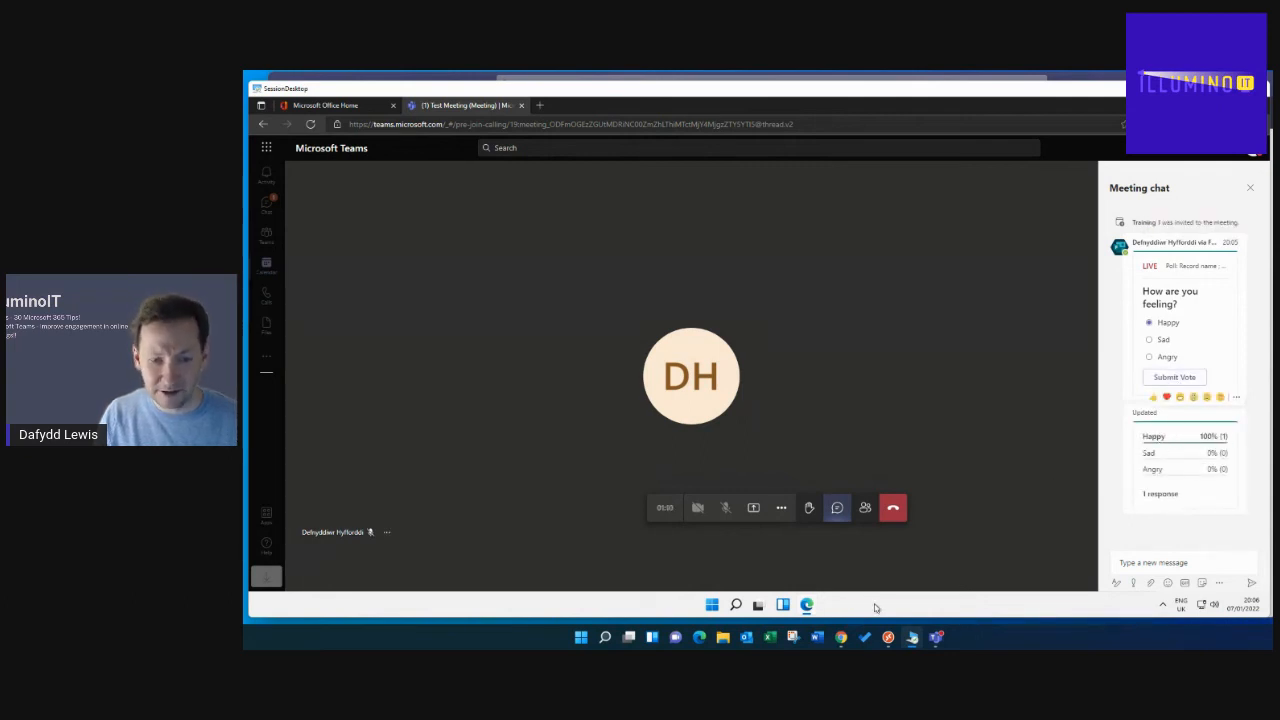
Switch back to the organizer's Test Meeting window, dismiss the poll pop-up and view the results of the "How are you feeling?" poll
mouse_move(939, 638)
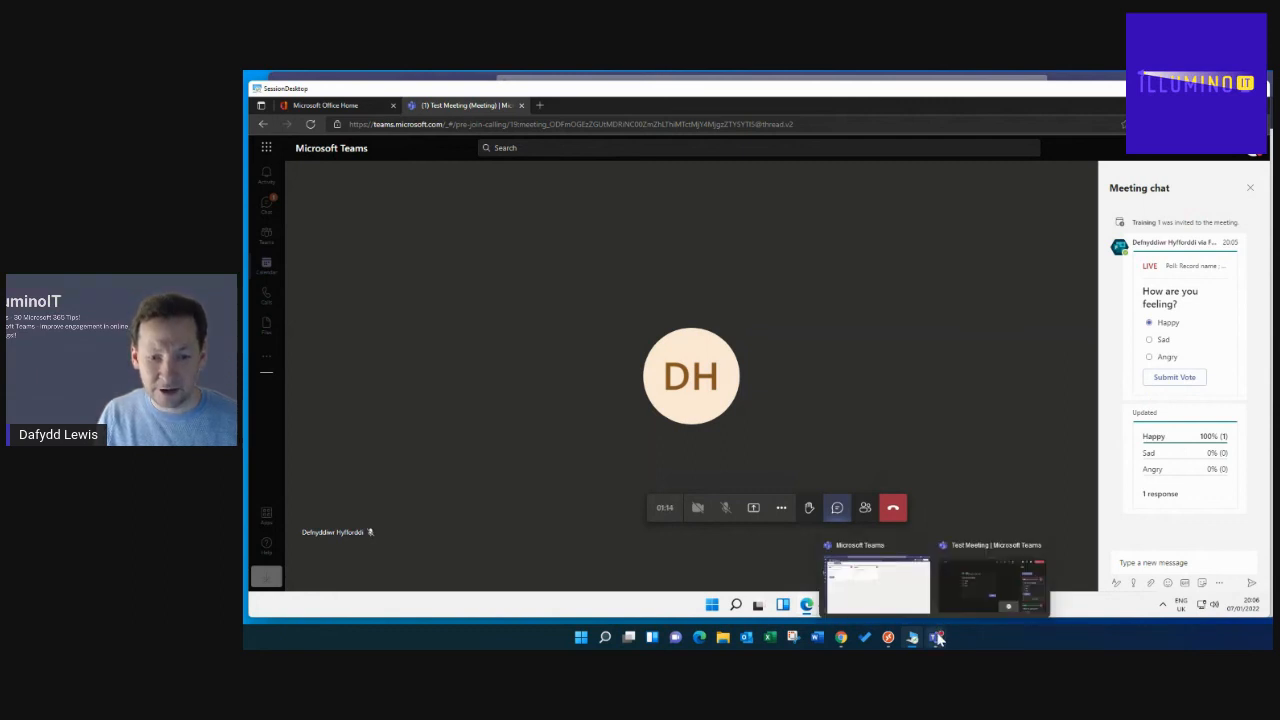
click(983, 608)
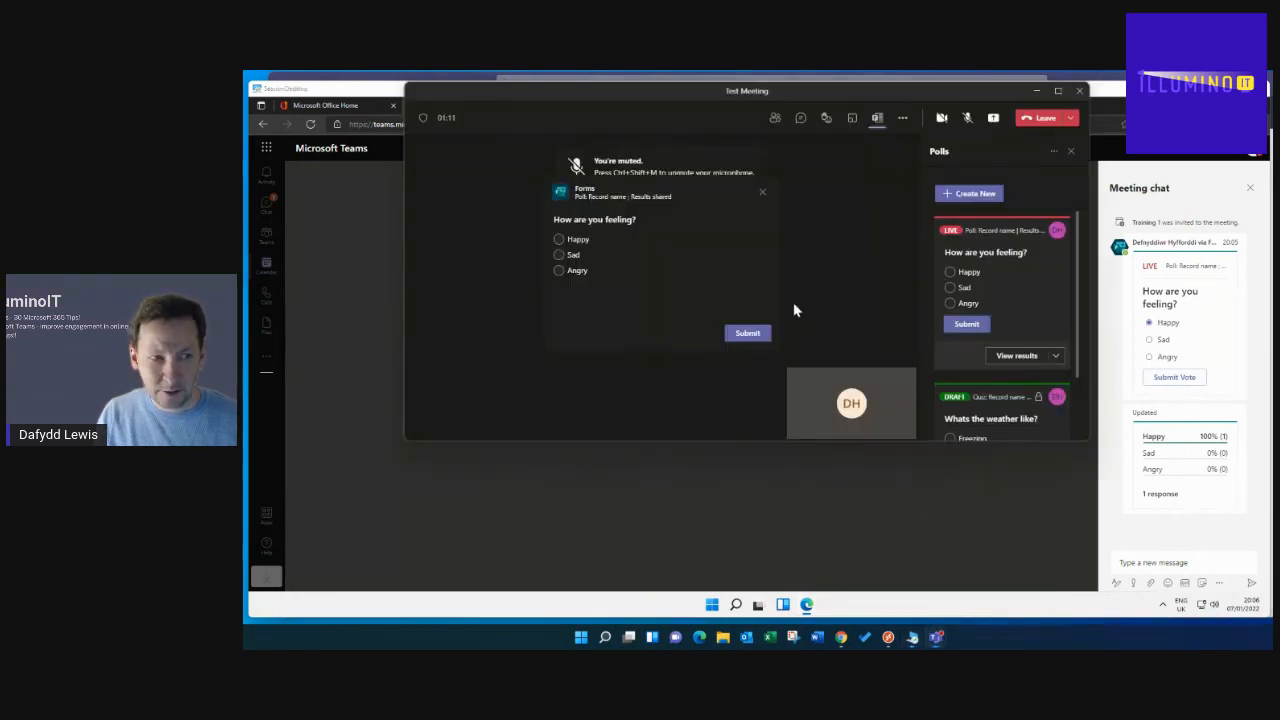
click(763, 195)
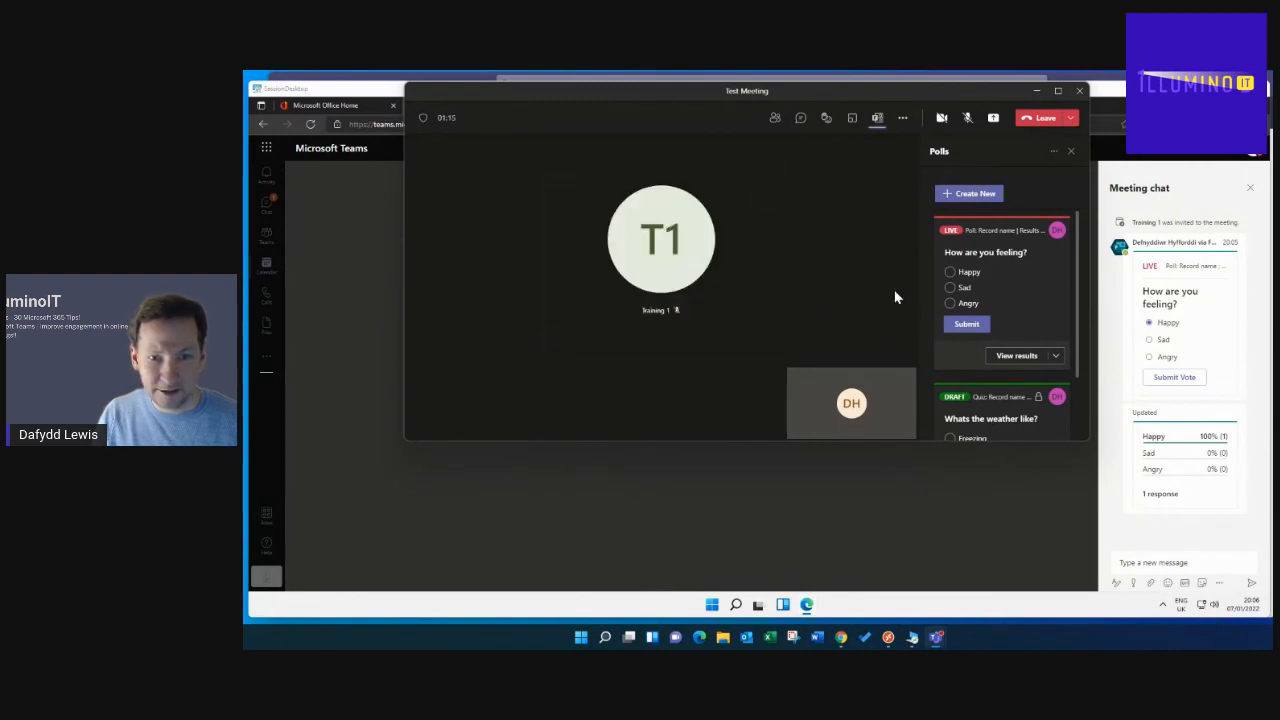
click(1020, 358)
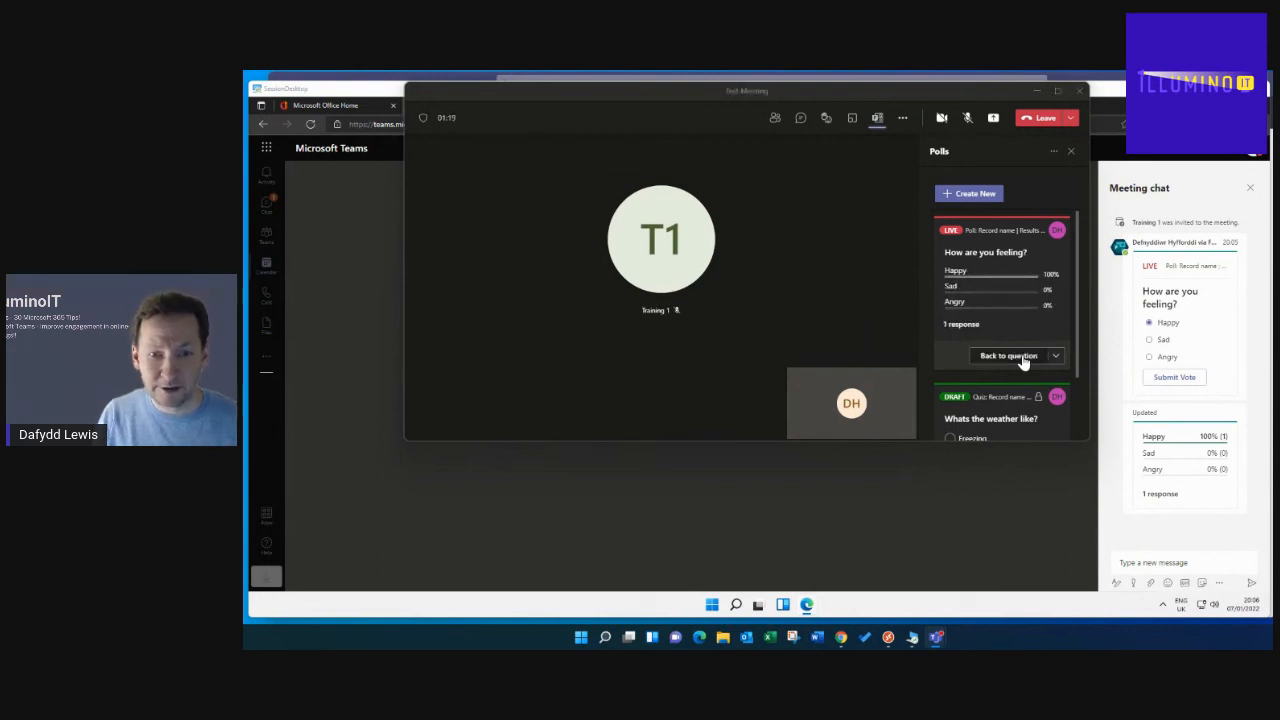